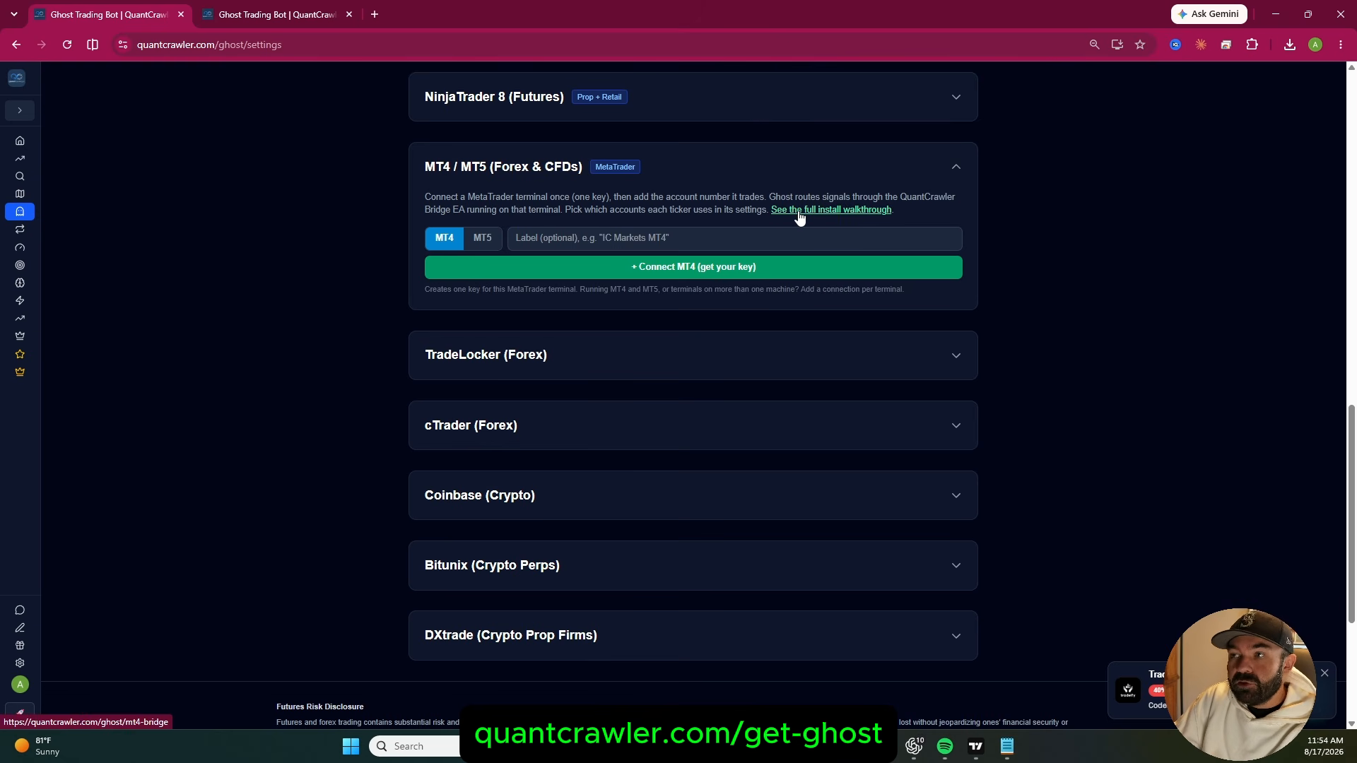
Download the MT5 version of the Bridge EA from the MT4 / MT5 Bridge Setup walkthrough
click(267, 11)
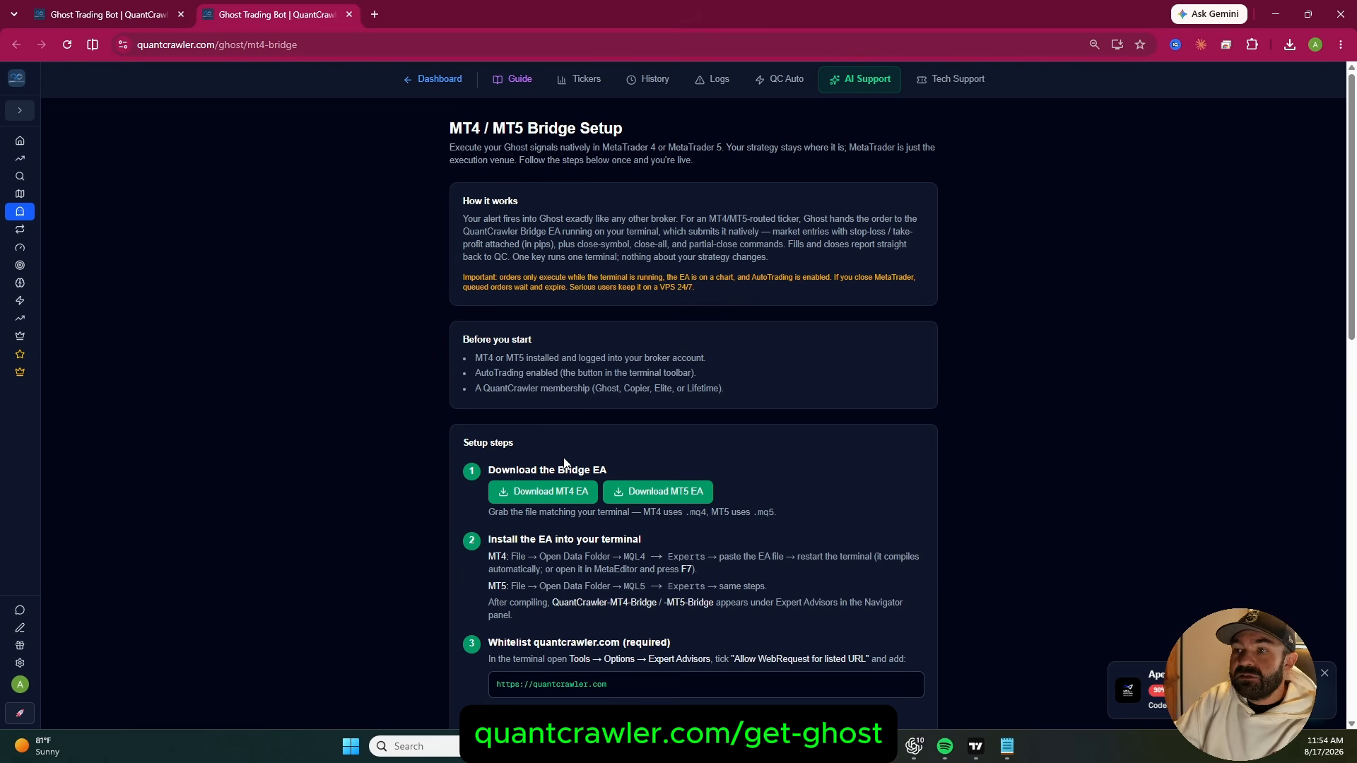
click(103, 14)
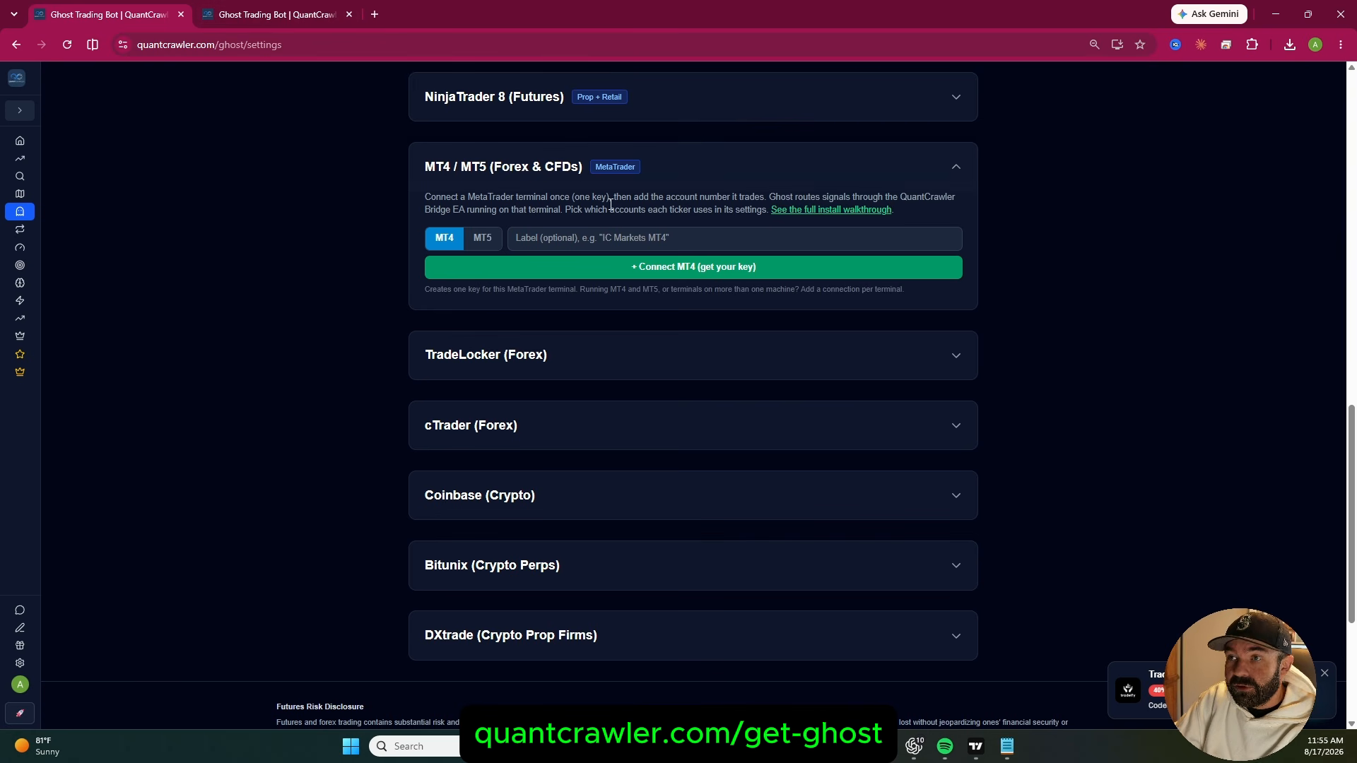
click(278, 15)
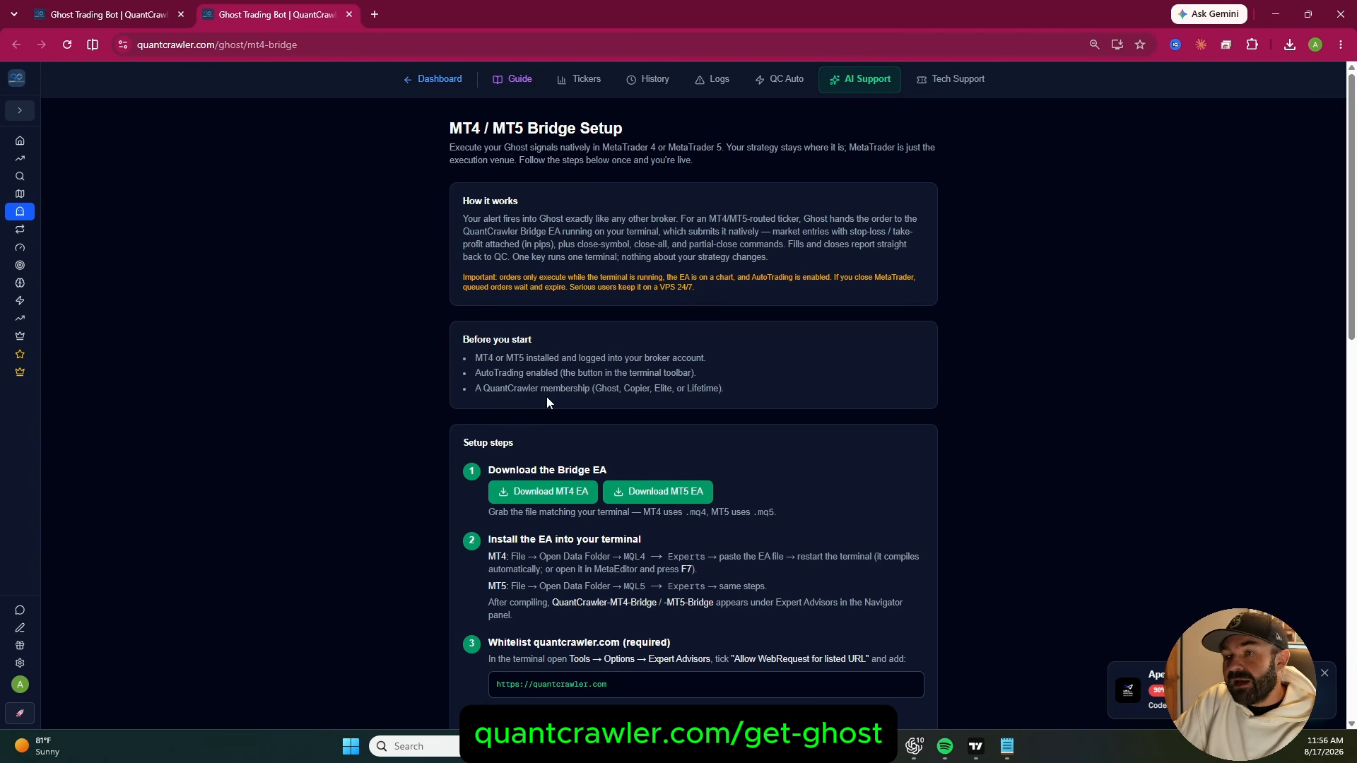
scroll(587, 389, down, 2)
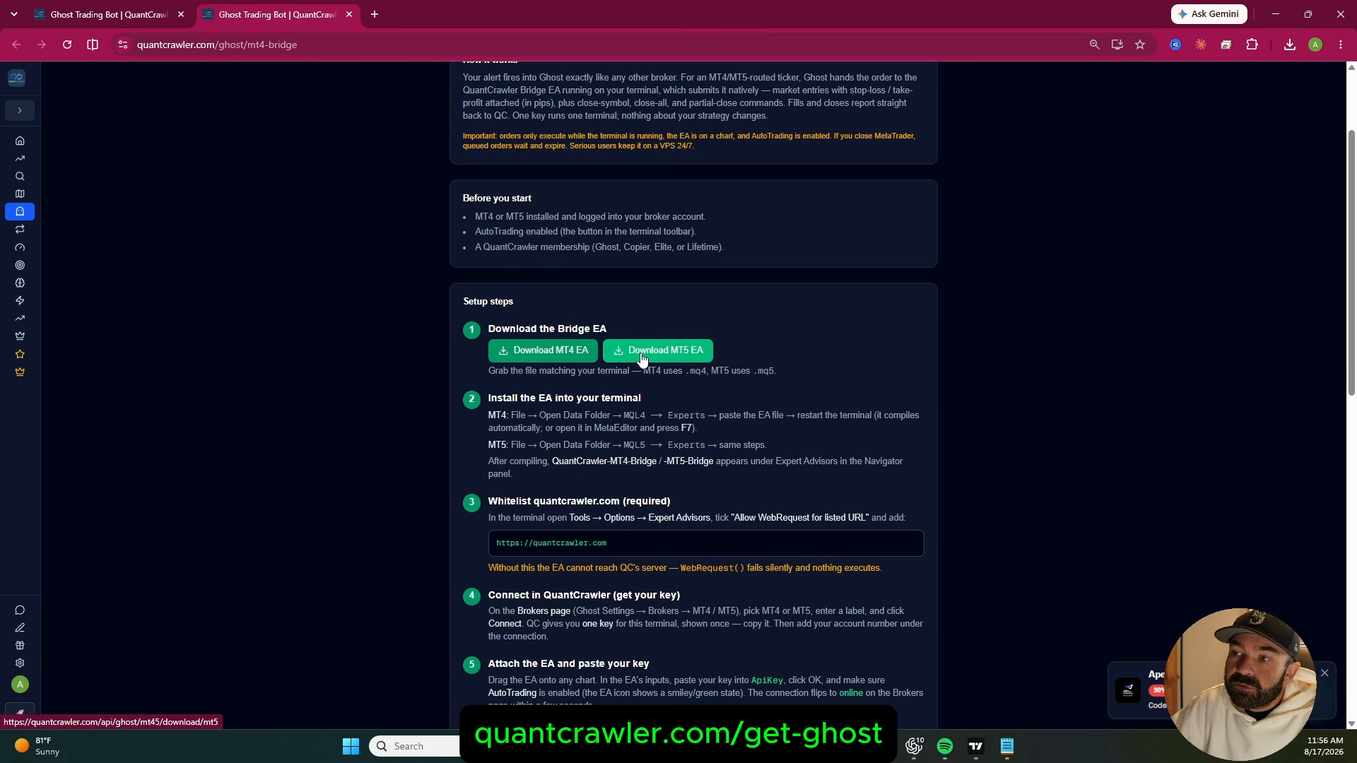
click(642, 358)
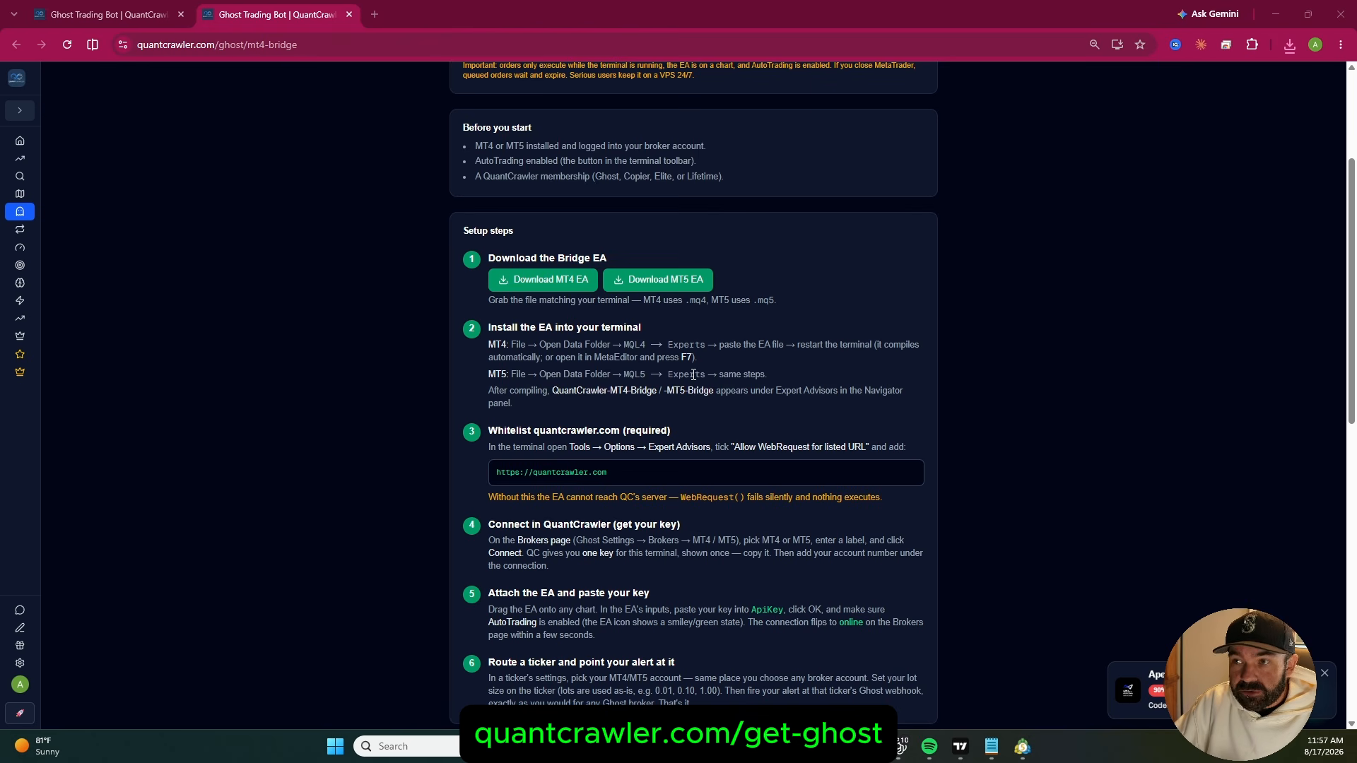
Switch to MetaTrader 5, open its data folder and place QuantCrawler-MT5-Bridge.mq5 in the MQL5 Experts folder
key(alt+Tab)
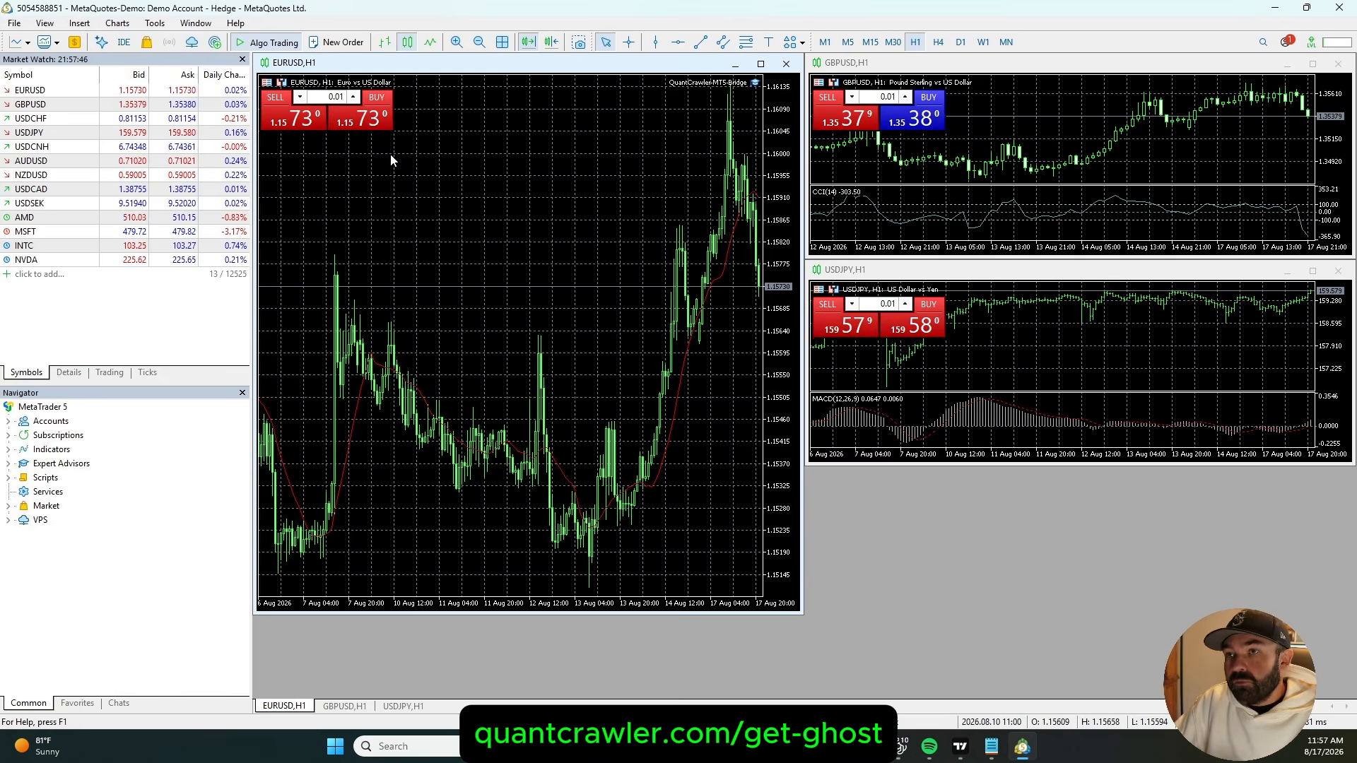
click(15, 24)
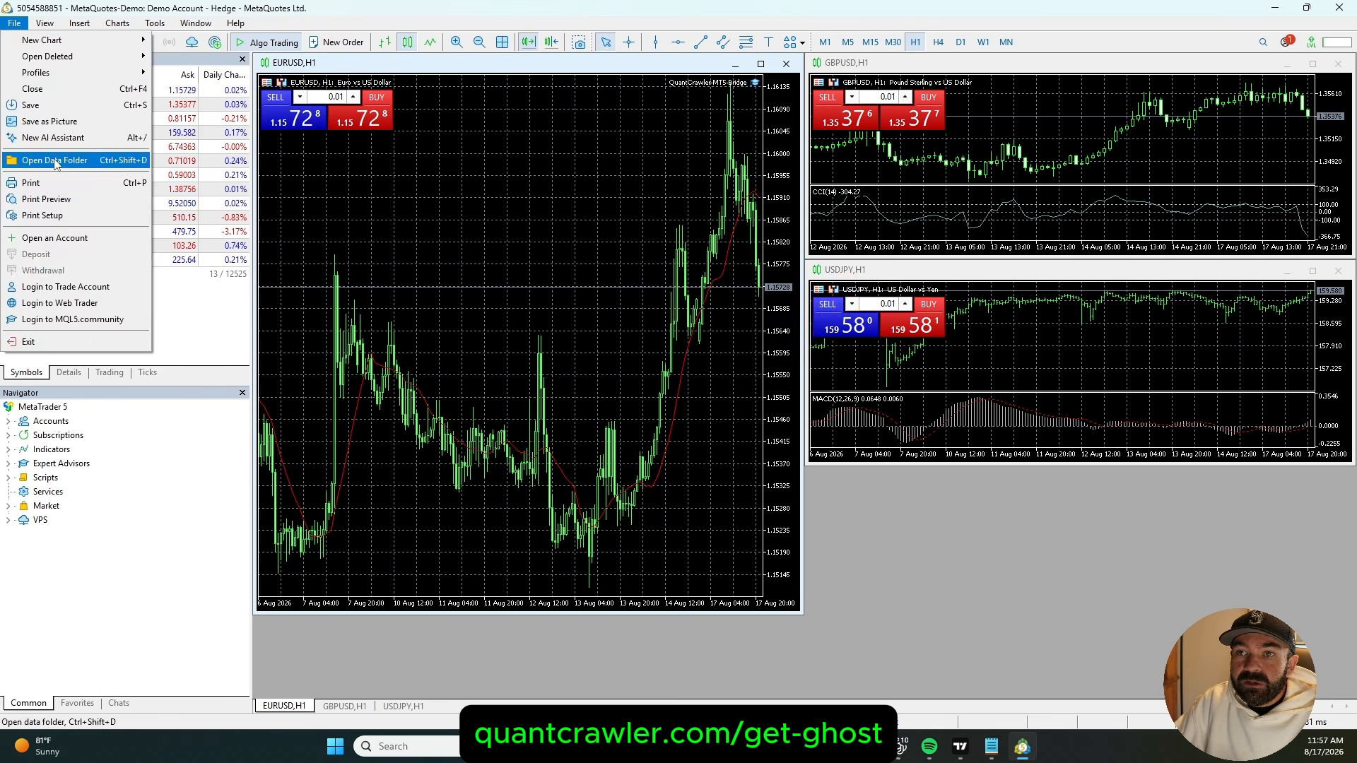
click(55, 161)
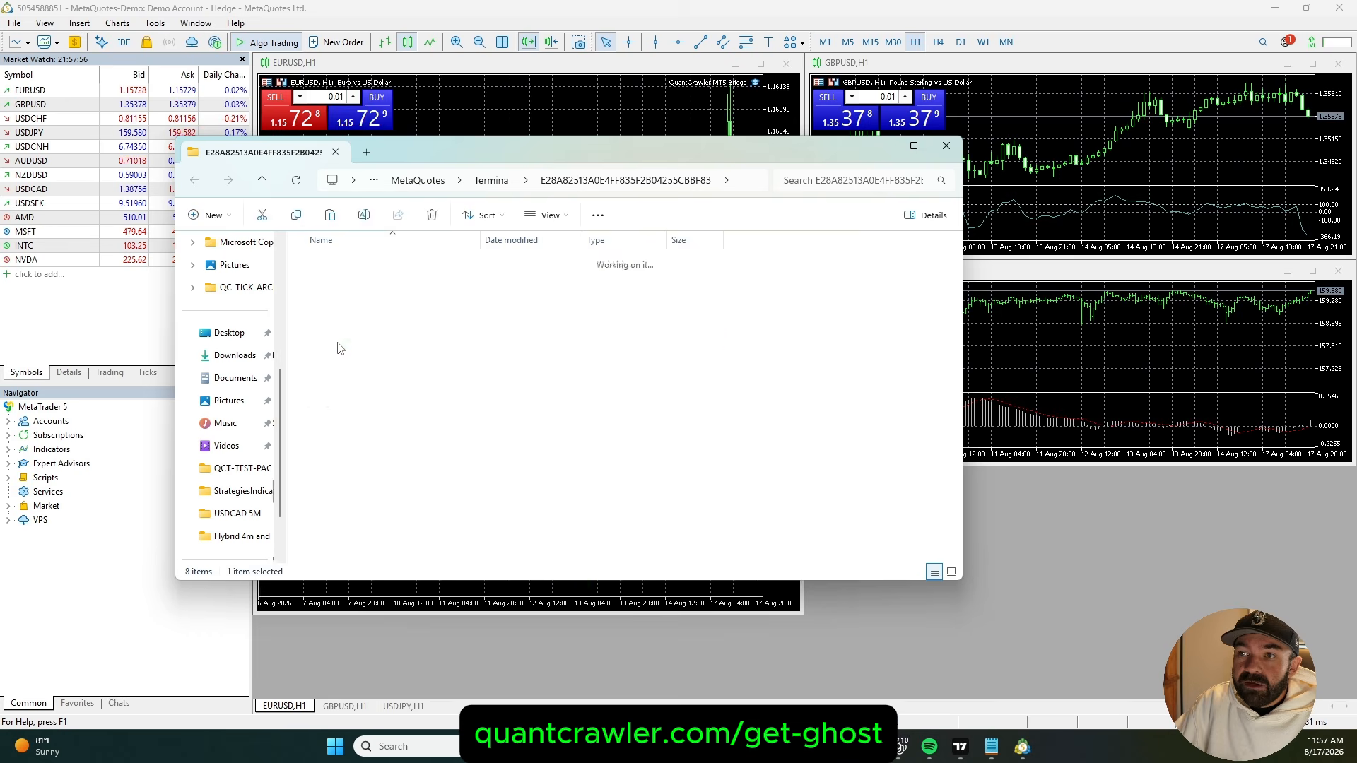
double_click(337, 345)
double_click(336, 263)
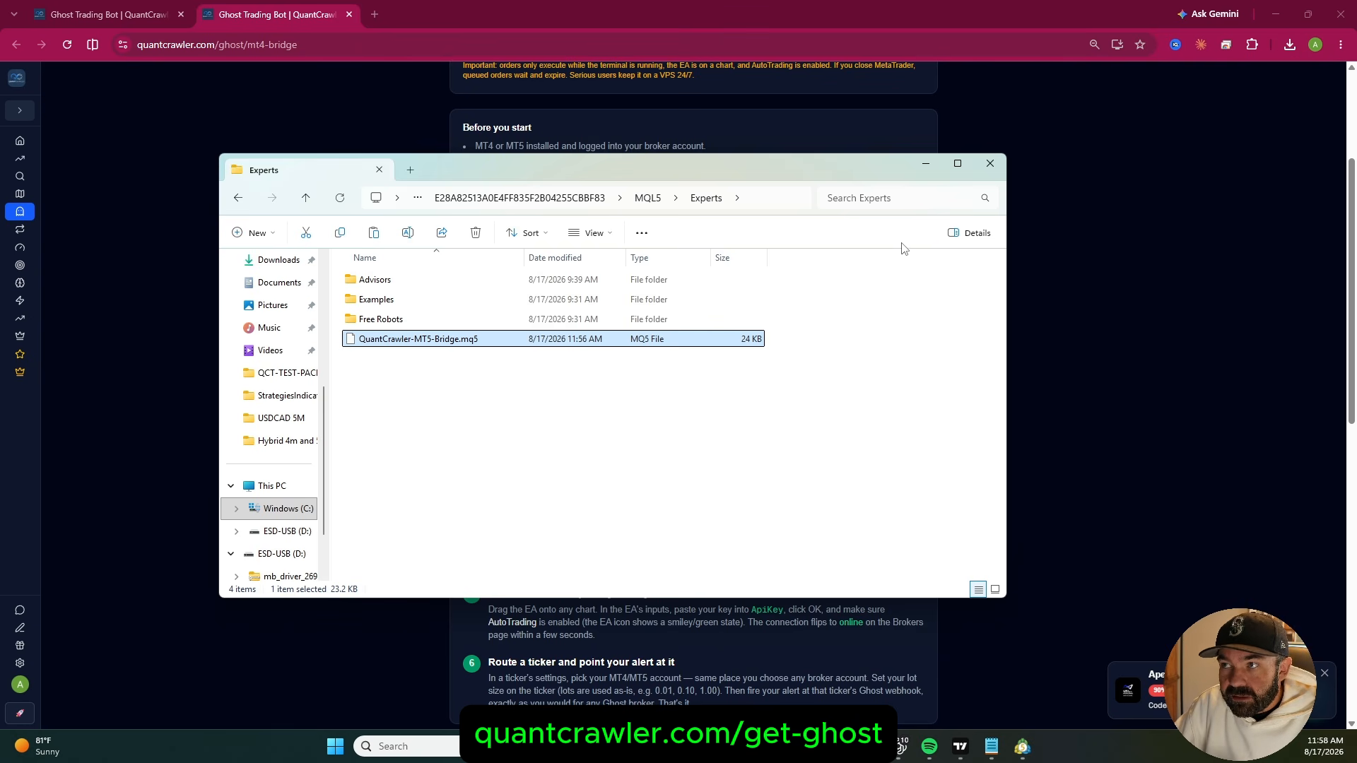
Return to MetaTrader 5 and expand the Expert Advisors in the Navigator
click(1023, 747)
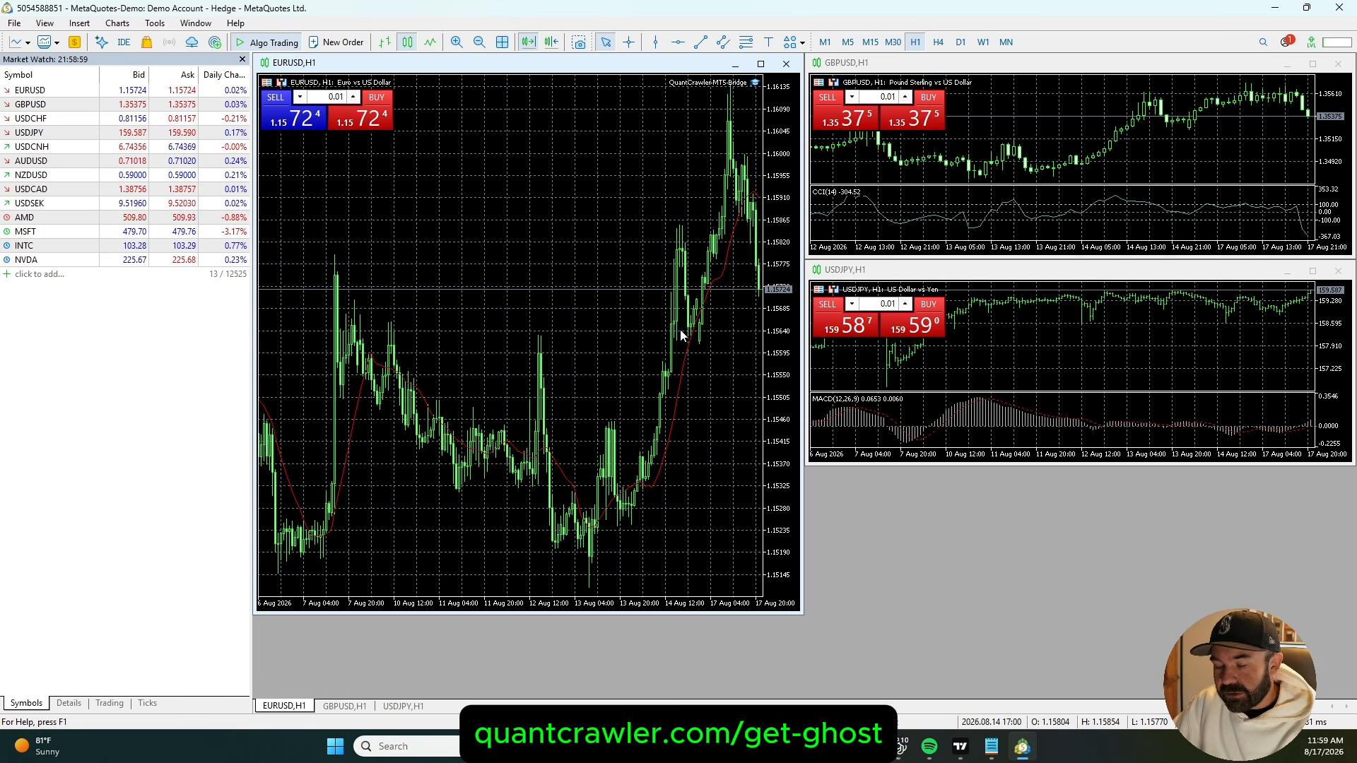
key(ctrl+n)
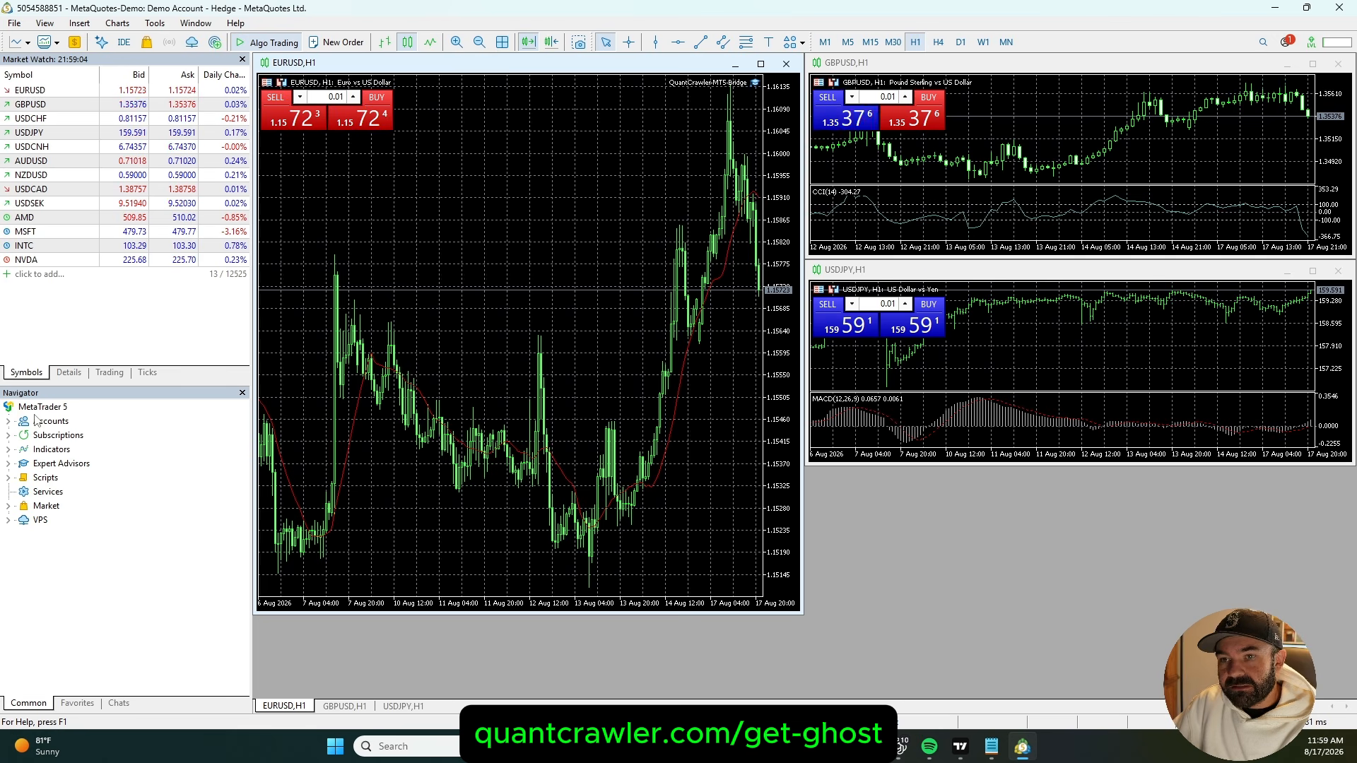
click(8, 464)
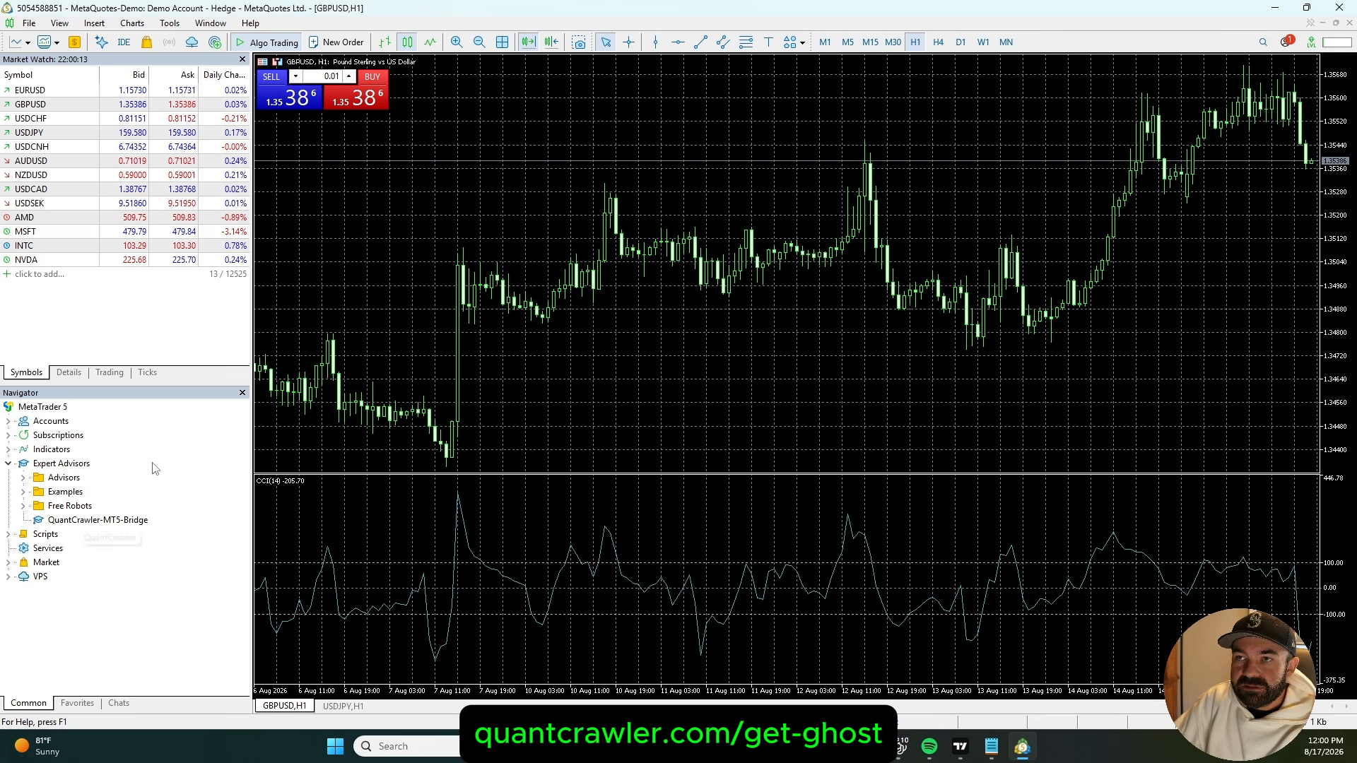
click(183, 25)
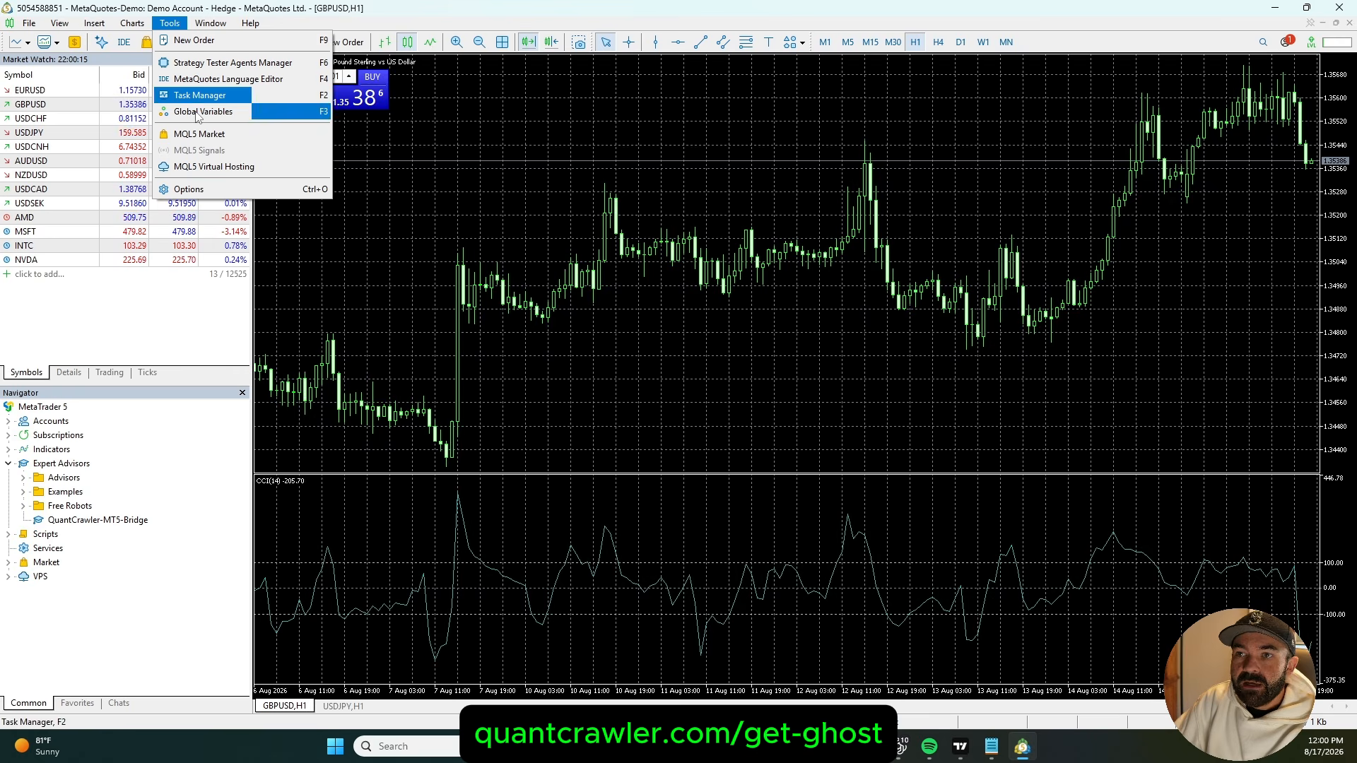
click(212, 189)
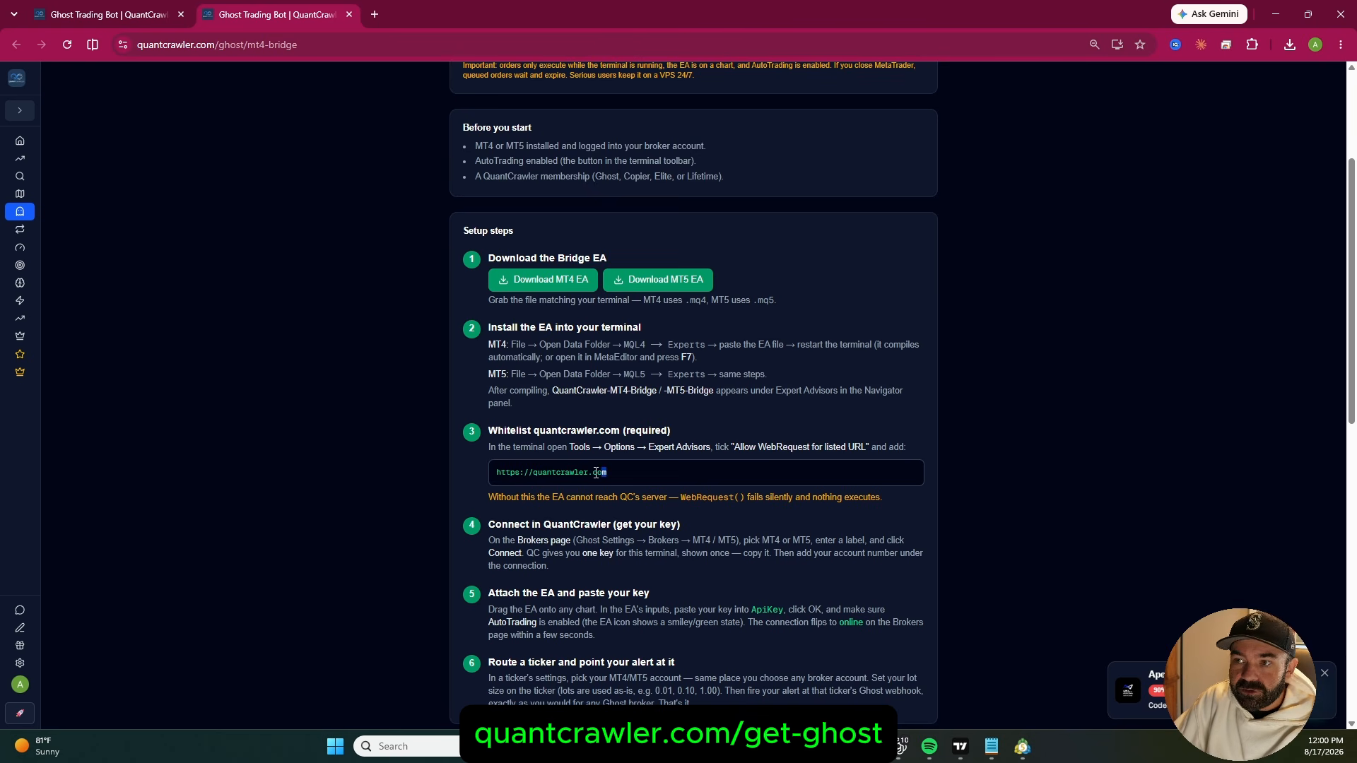
drag(595, 472, 486, 479)
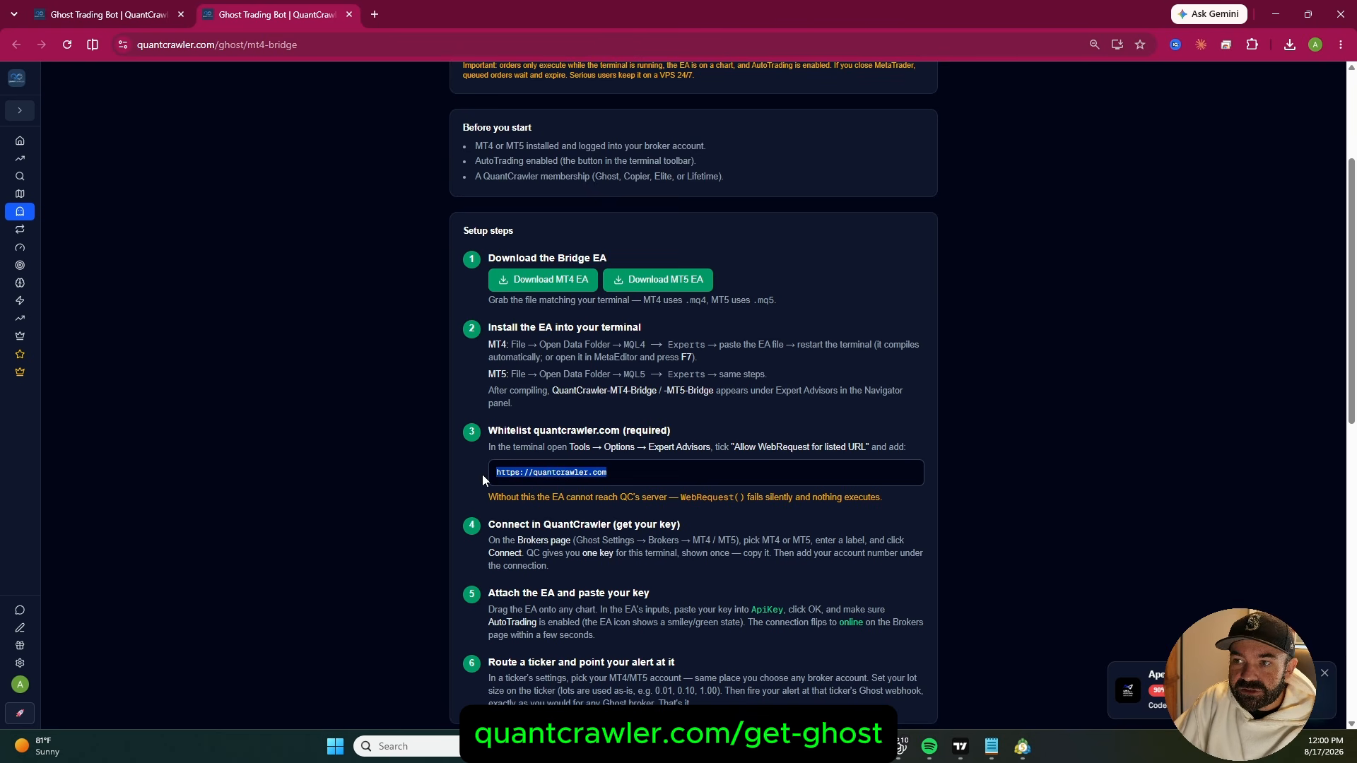
click(1276, 14)
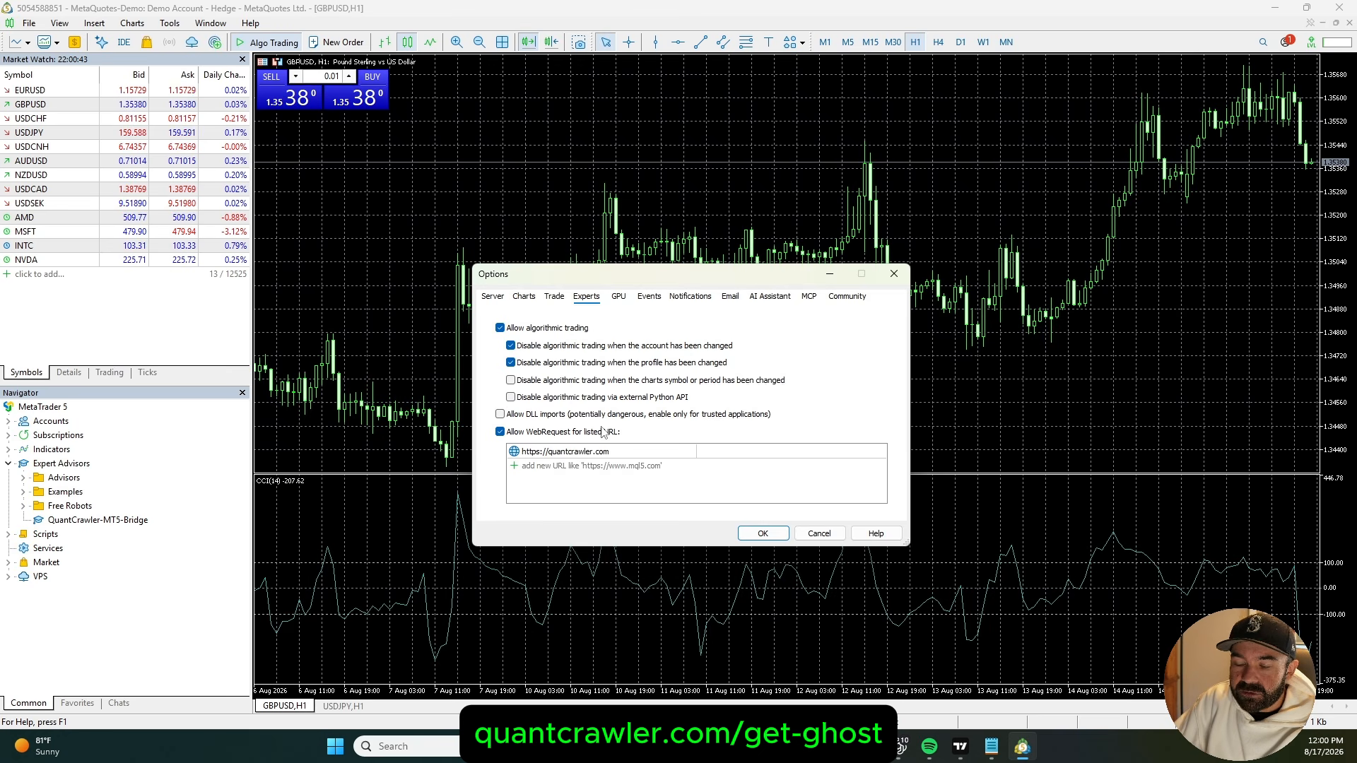
click(763, 533)
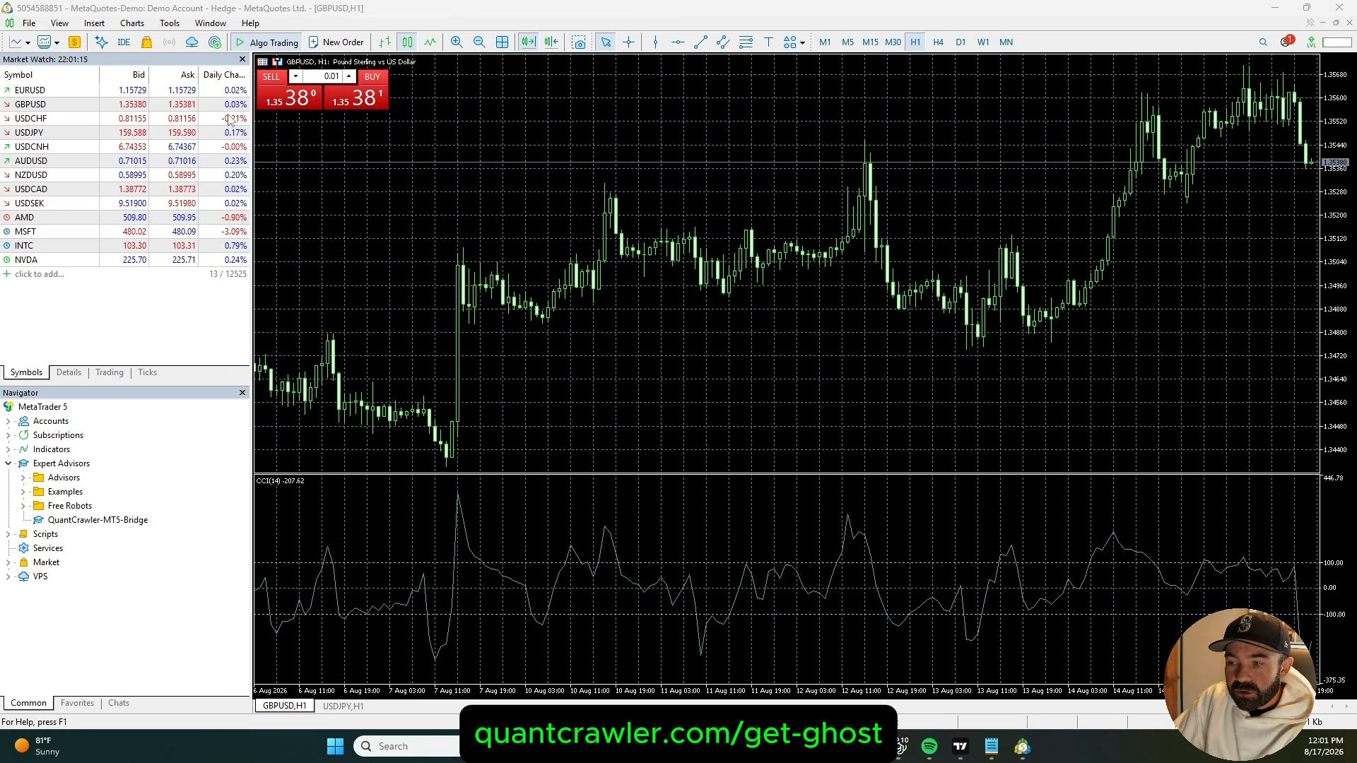
Create an MT5 connection in QuantCrawler's Ghost settings, labelled with the MetaTrader account number, and accept the Account Connection Agreement
drag(1356, 152, 584, 2)
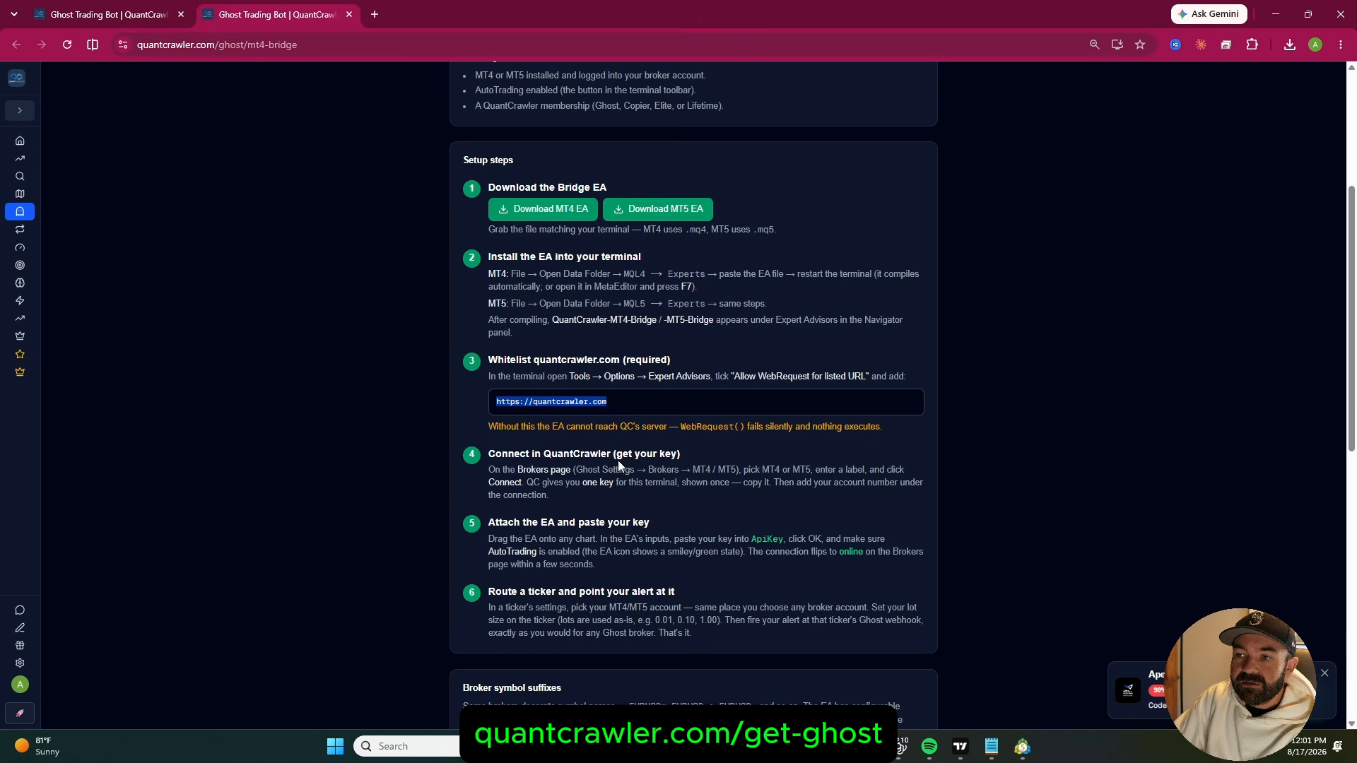
click(106, 14)
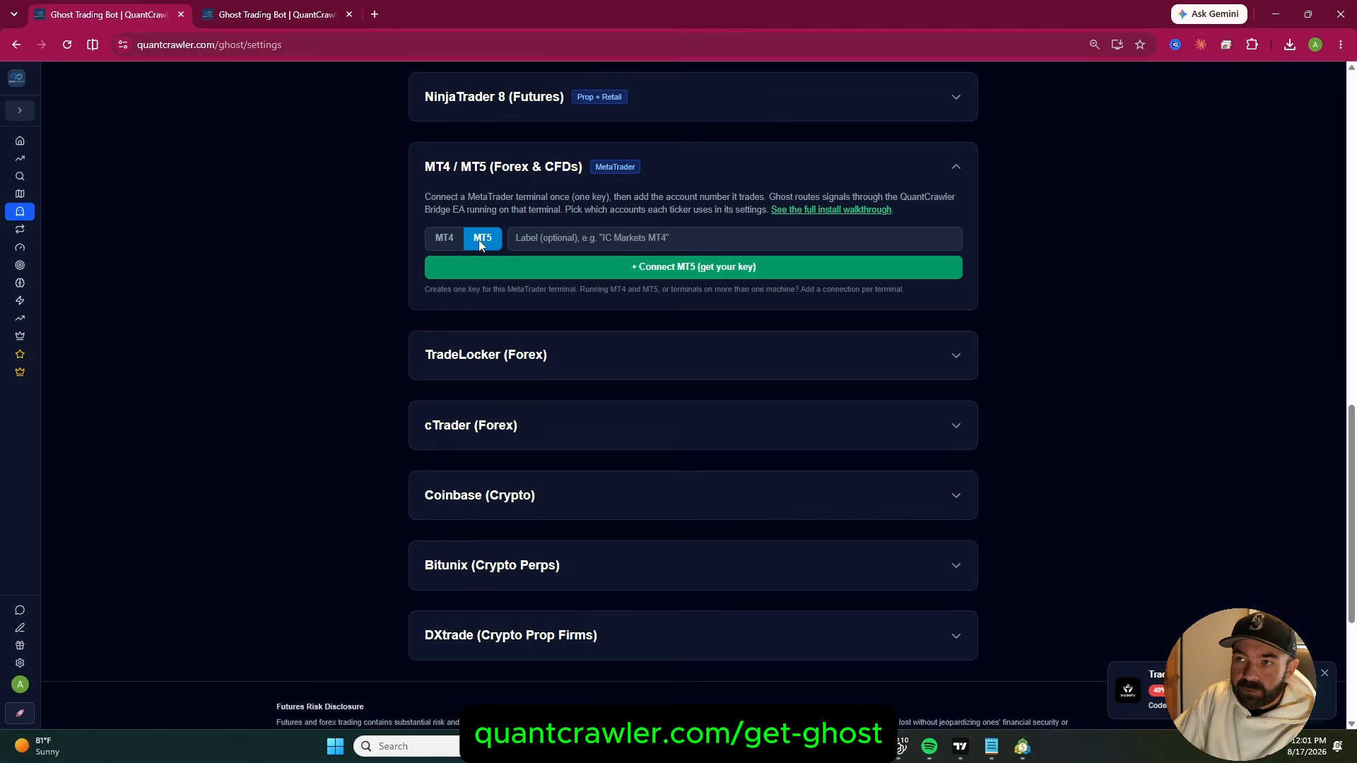
click(615, 239)
key(ctrl+v)
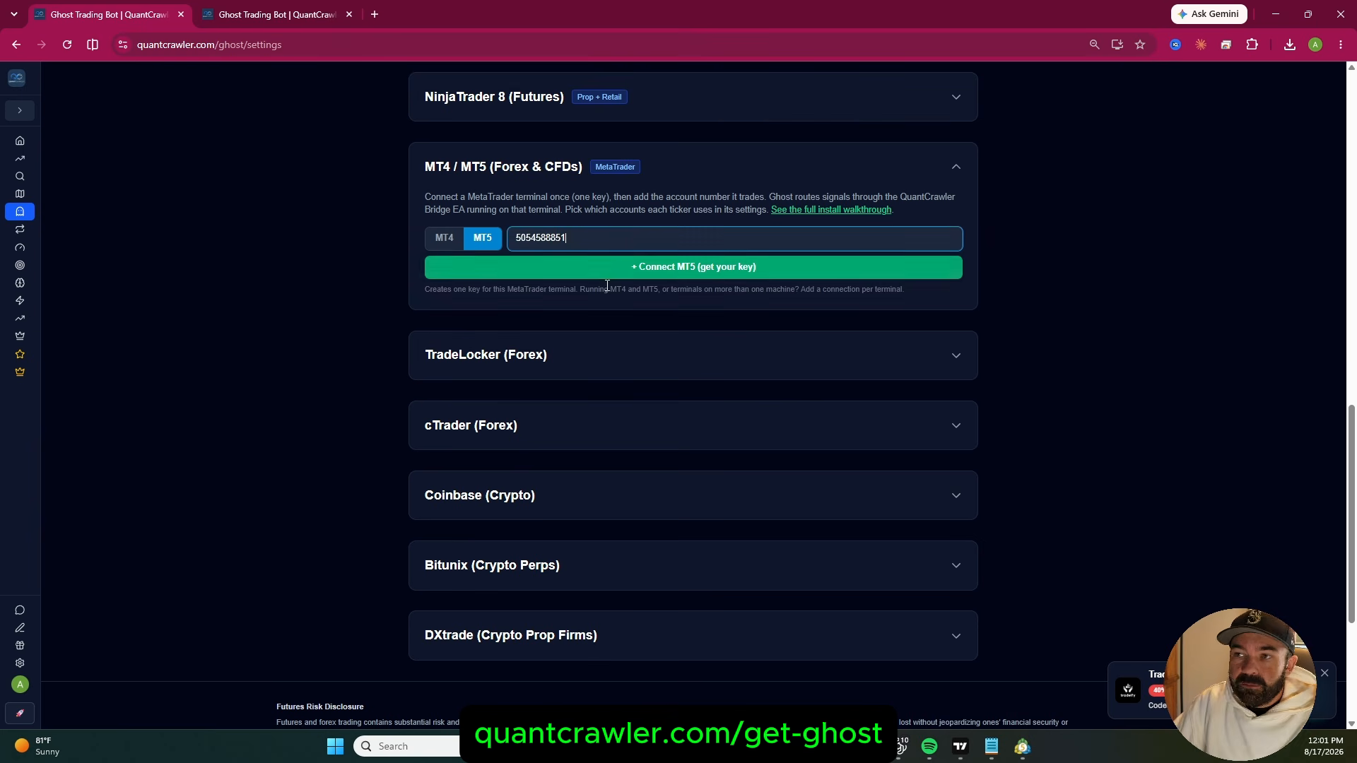
click(669, 274)
click(763, 423)
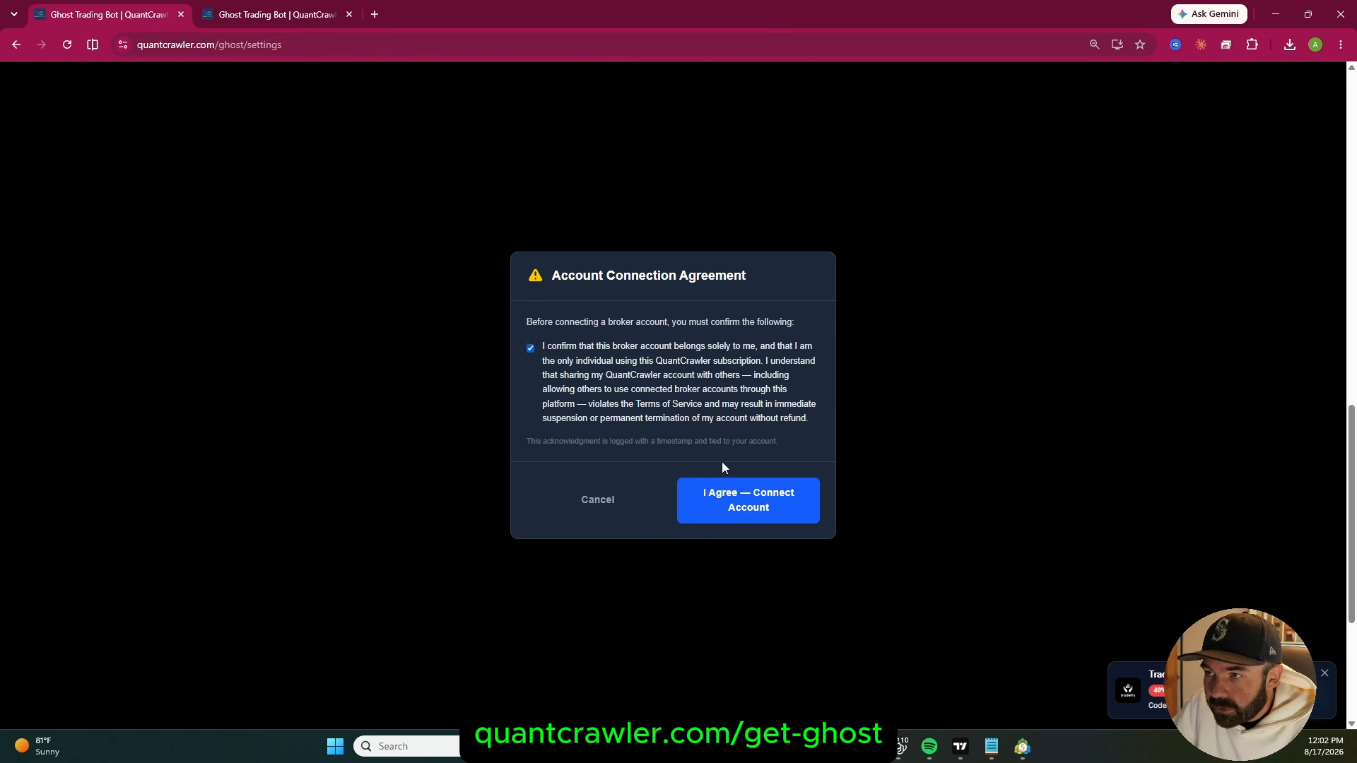
click(750, 499)
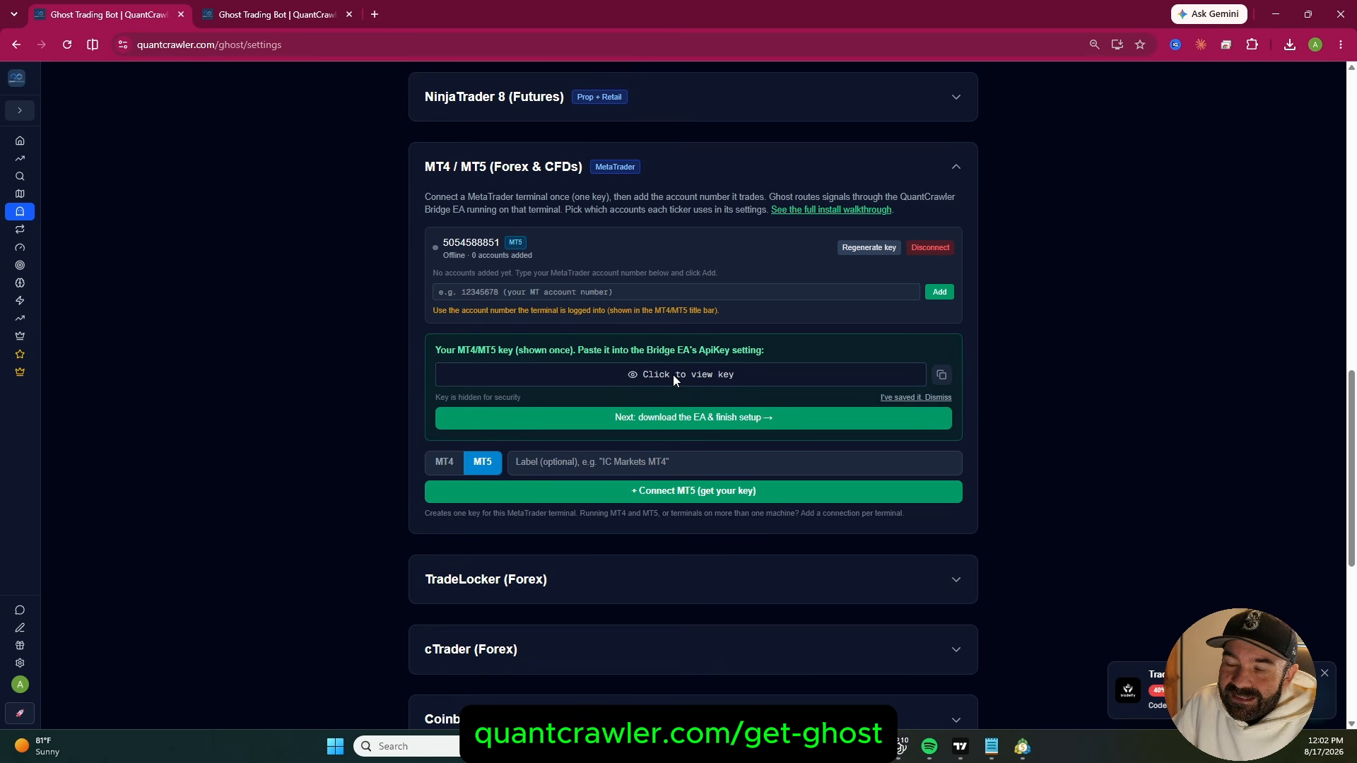
Add the MetaTrader account number to the new MT5 connection, then reveal and copy its MT4/MT5 key
click(490, 294)
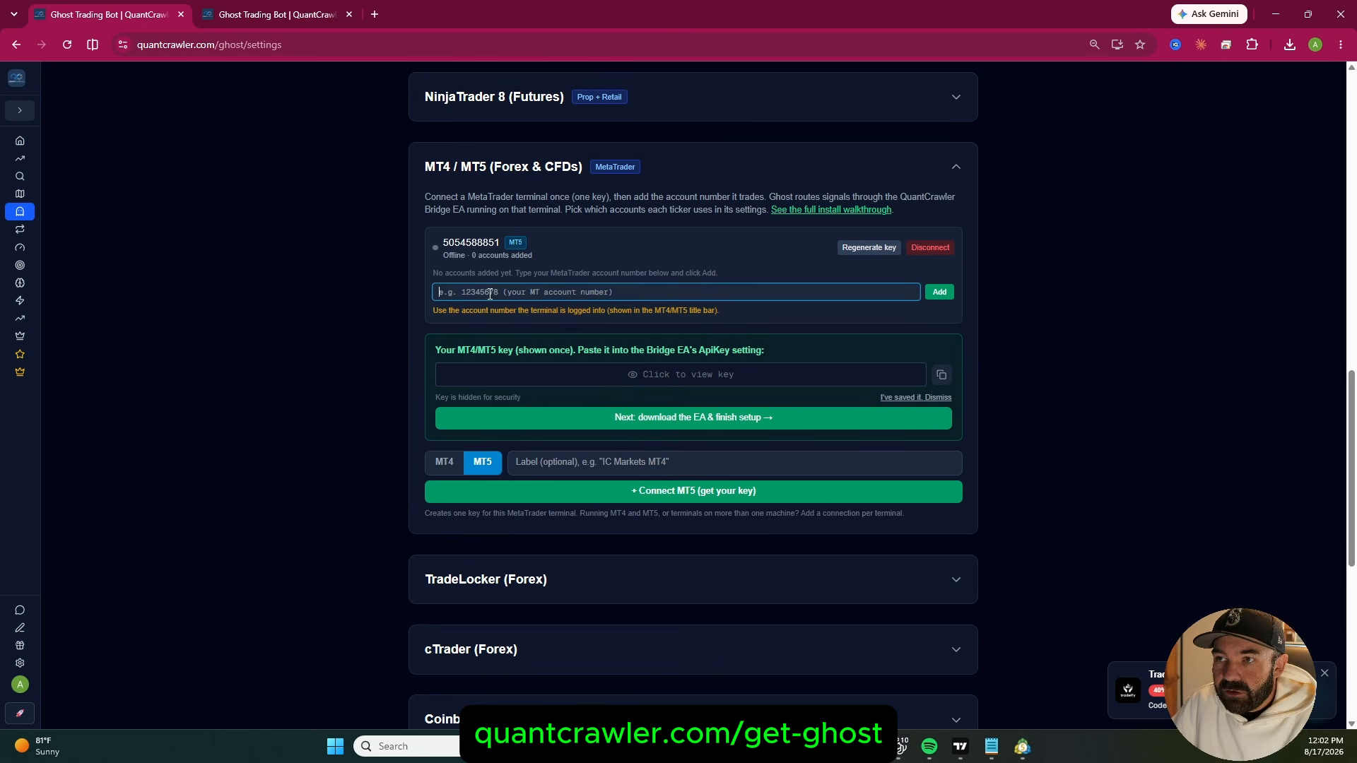
key(ctrl+v)
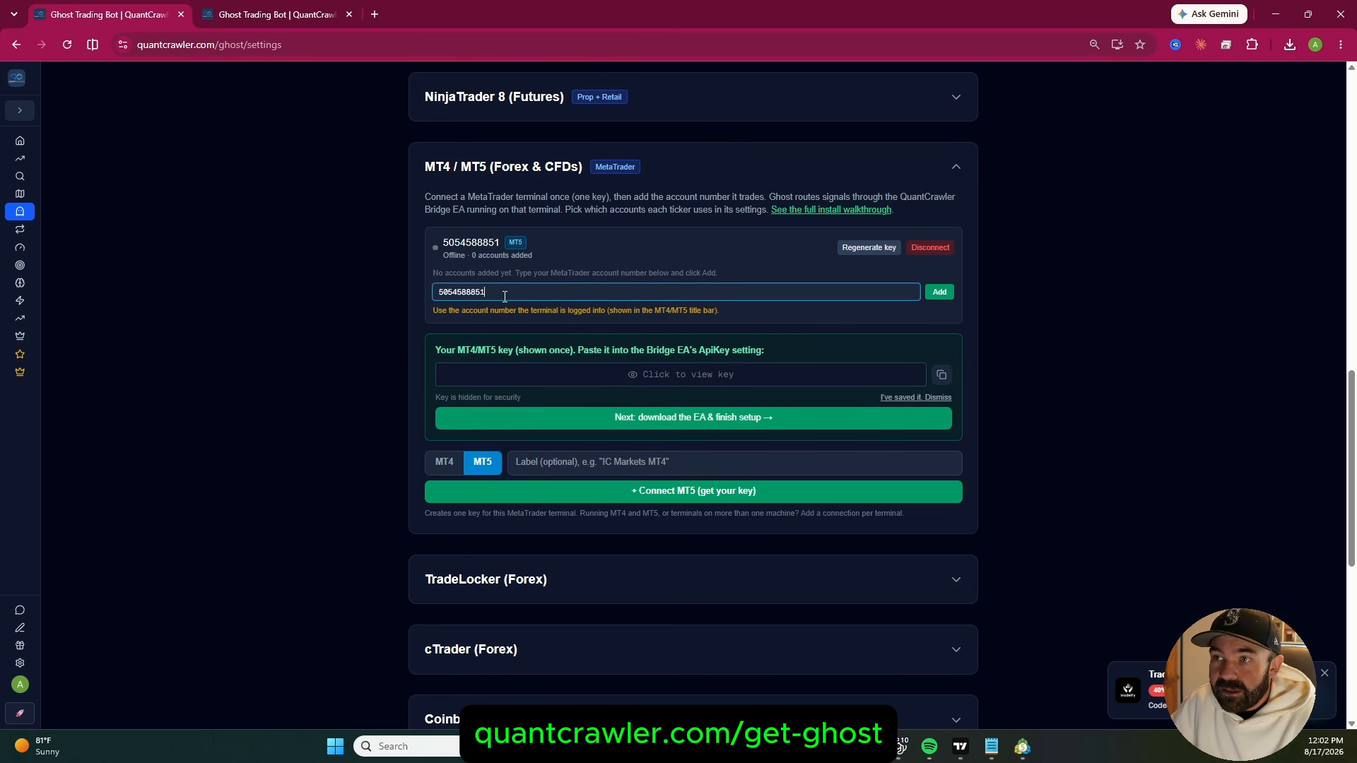
click(939, 293)
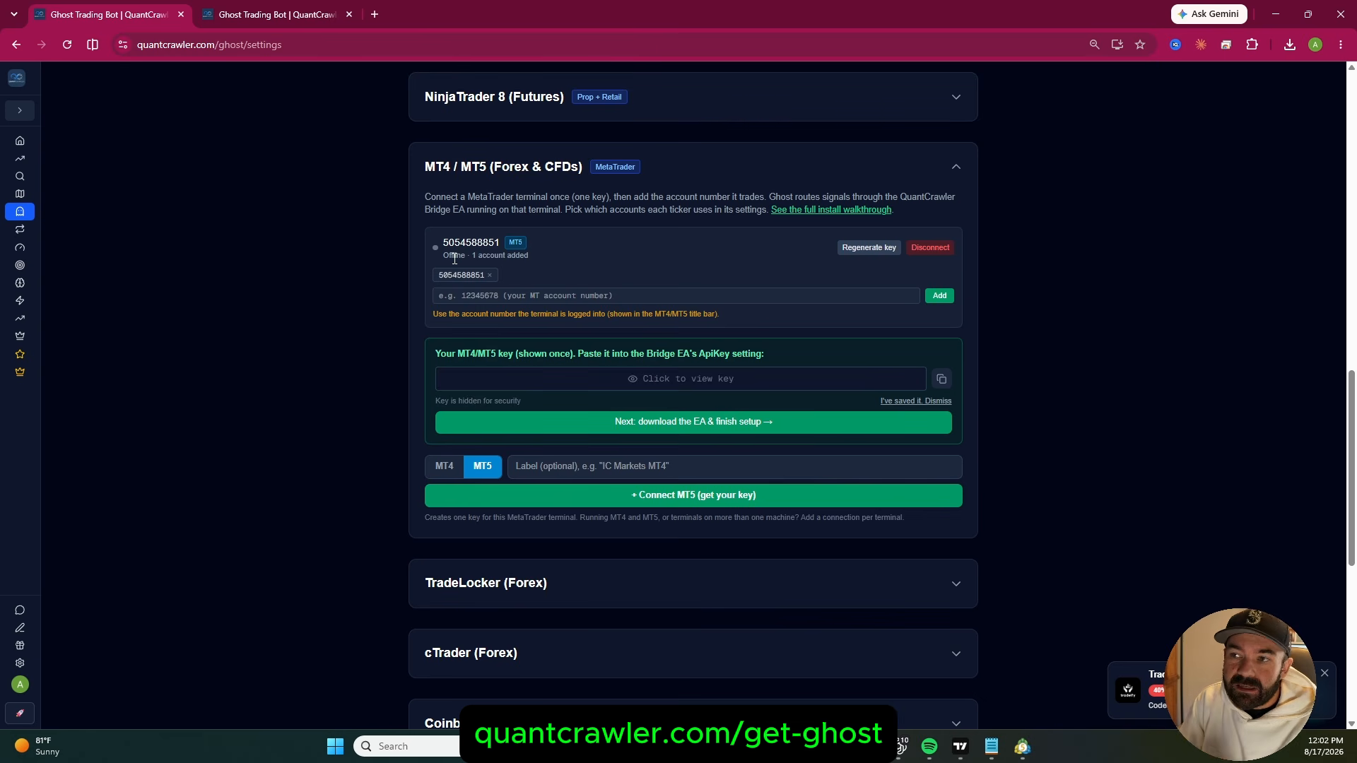
click(691, 380)
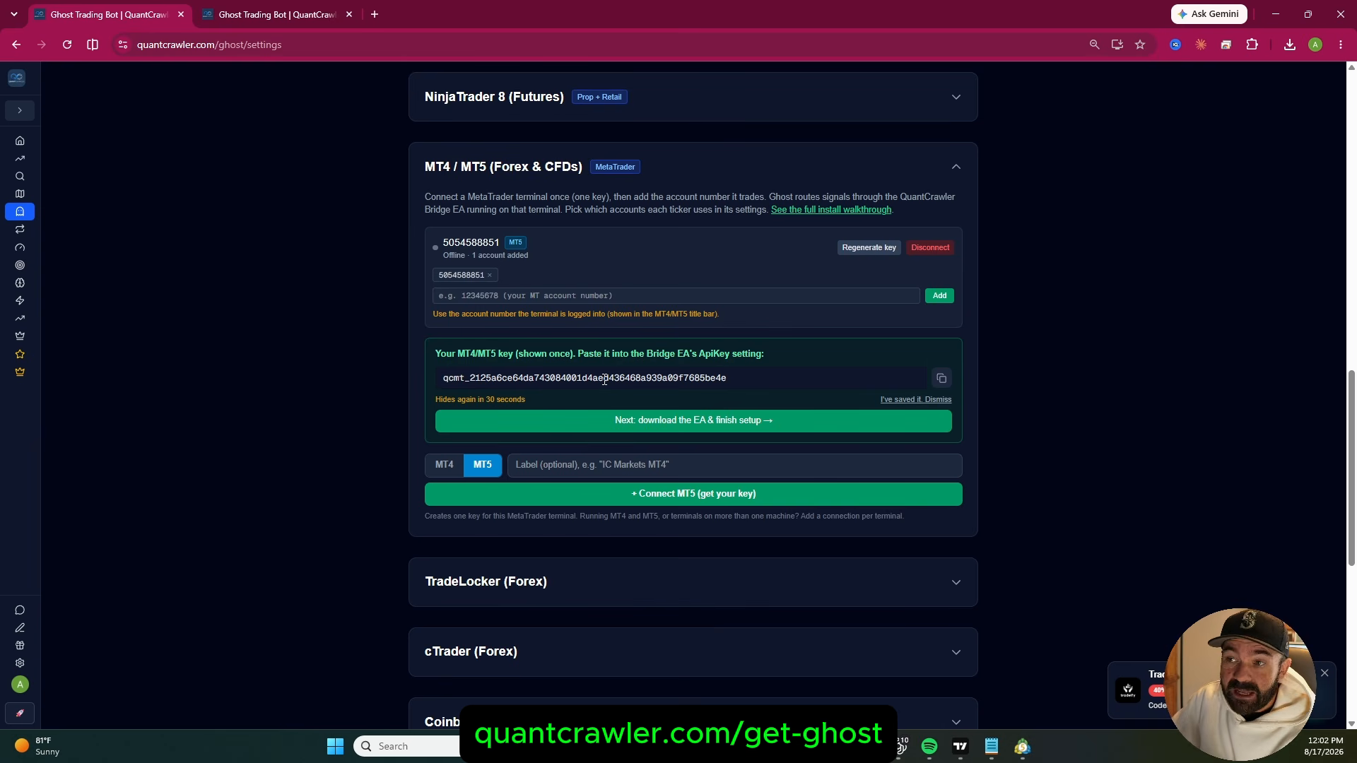
click(942, 380)
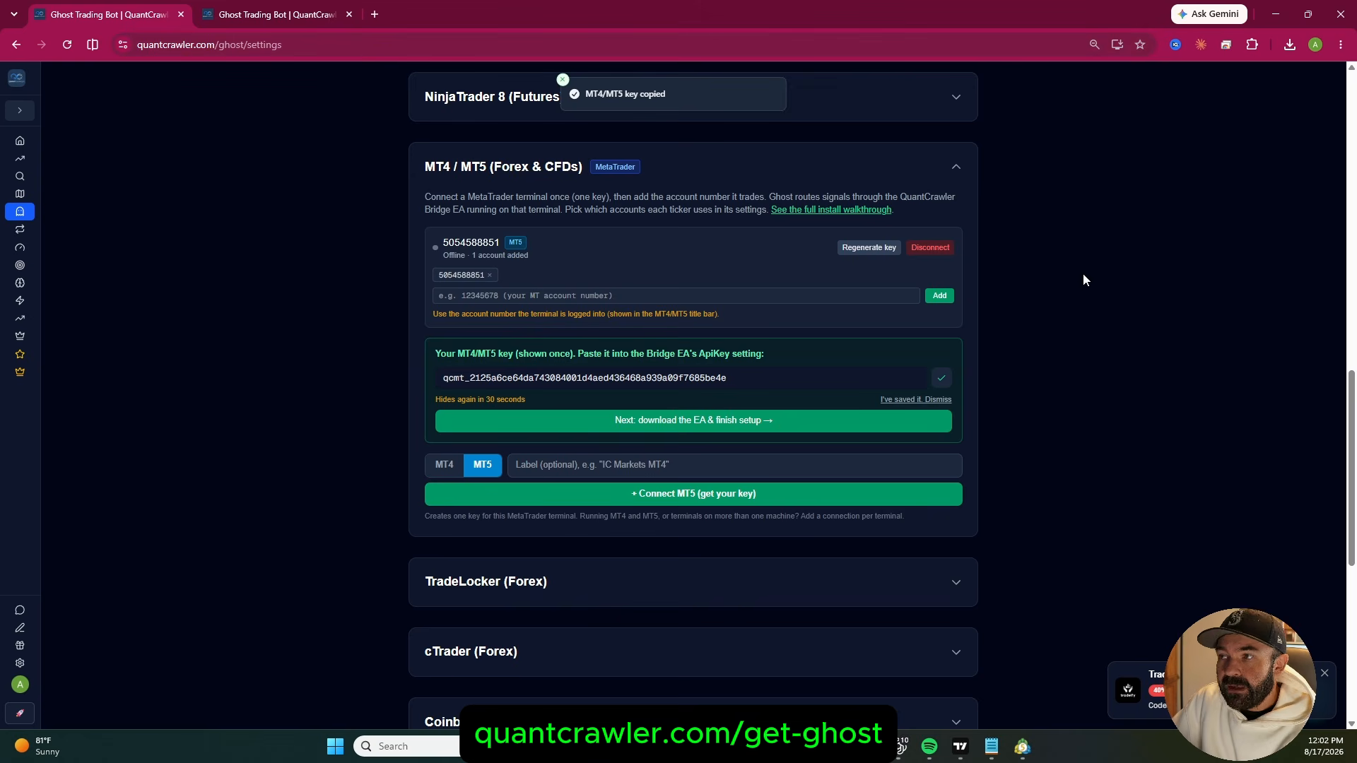
Attach QuantCrawler-MT5-Bridge to the GBPUSD H1 chart in MetaTrader 5 and paste the copied API key into its ApiKey input
click(1022, 746)
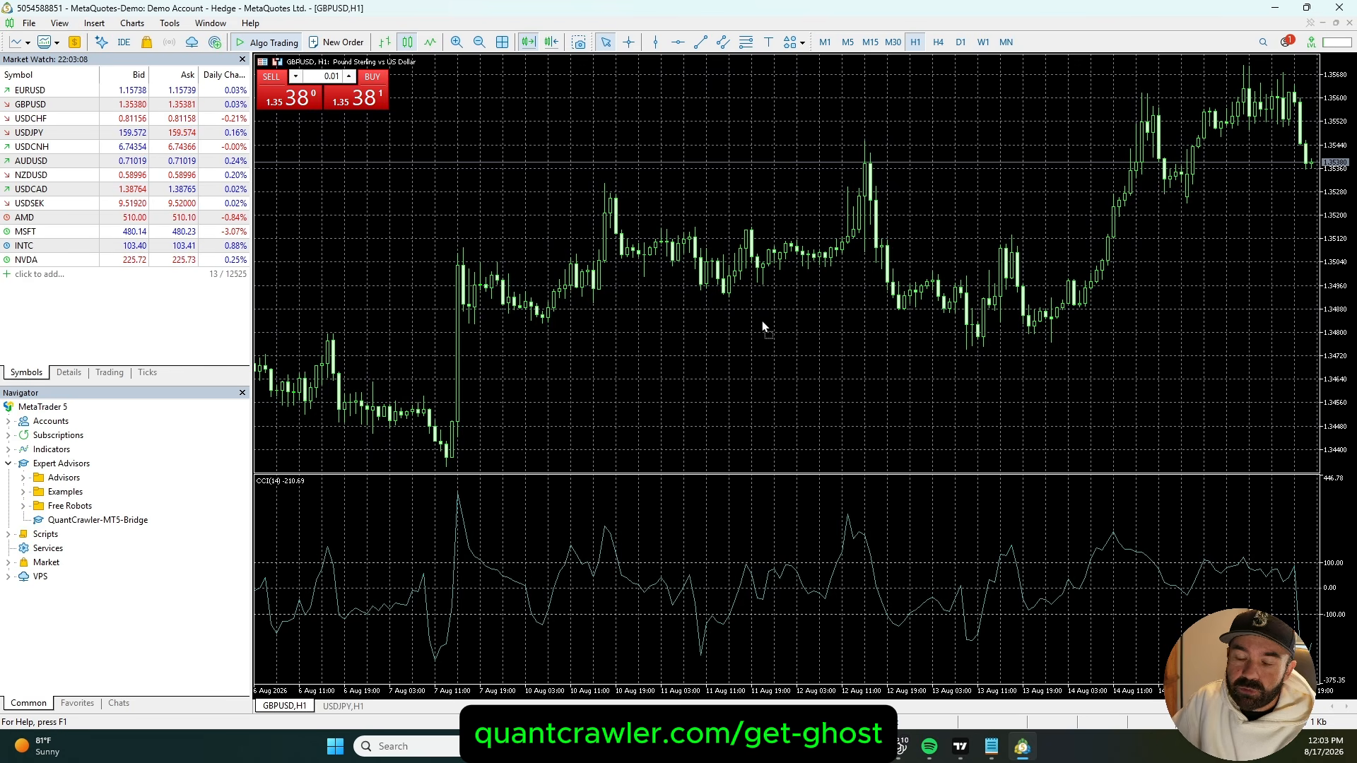
drag(762, 321, 762, 321)
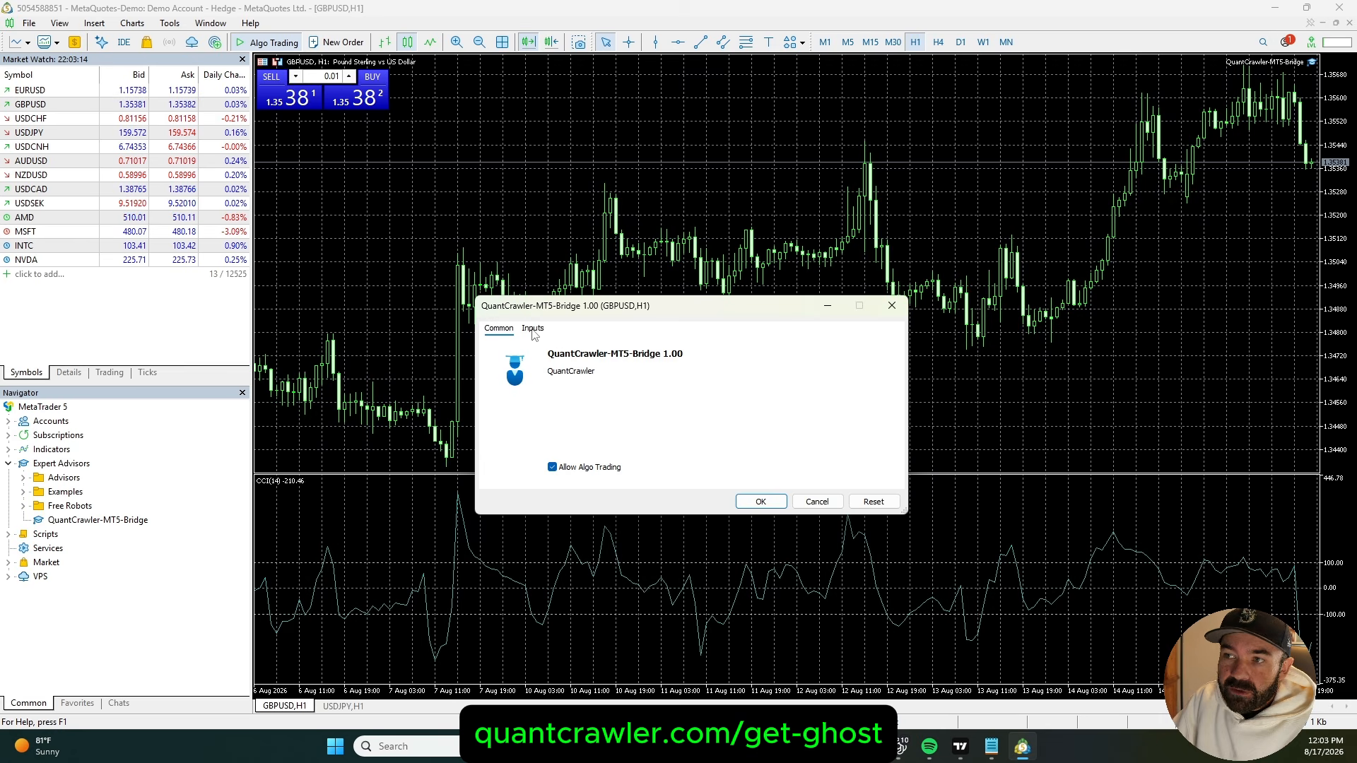
click(533, 329)
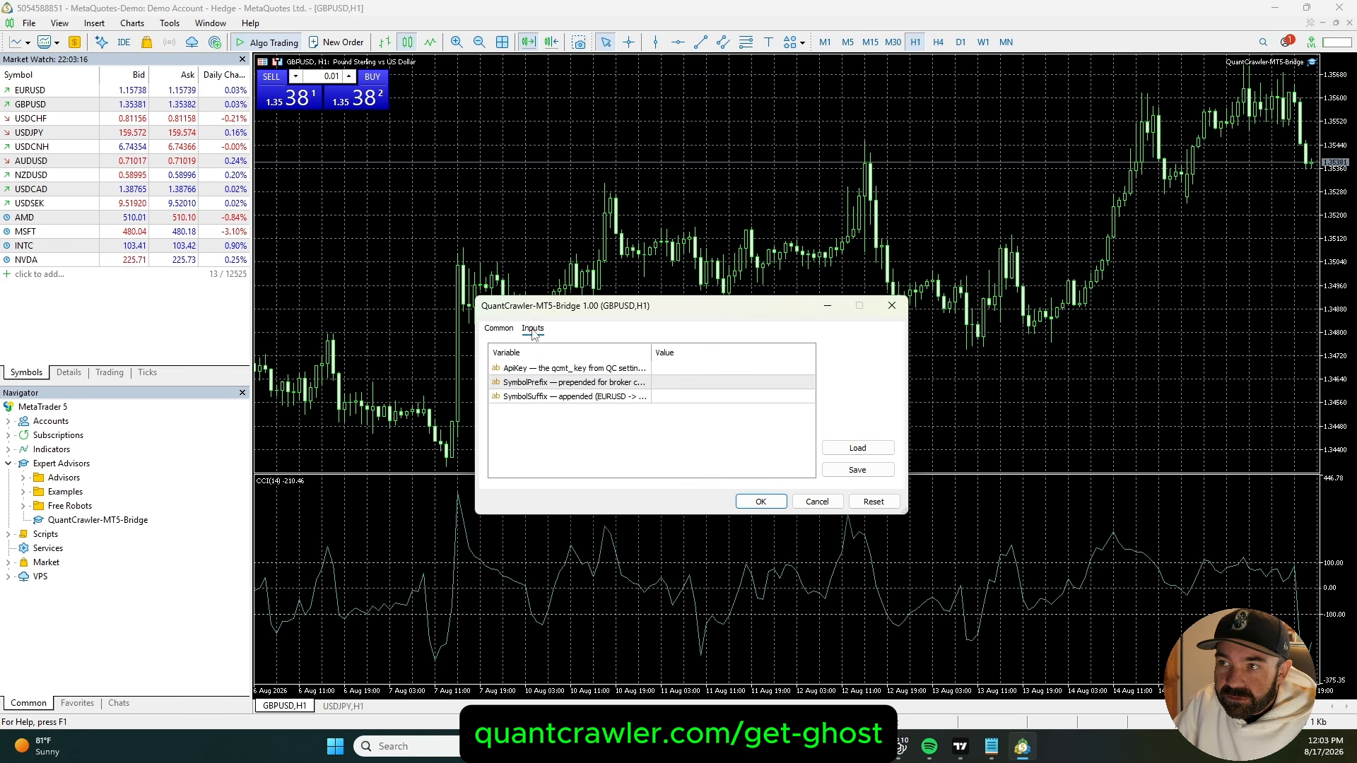
click(677, 371)
click(677, 370)
key(ctrl+v)
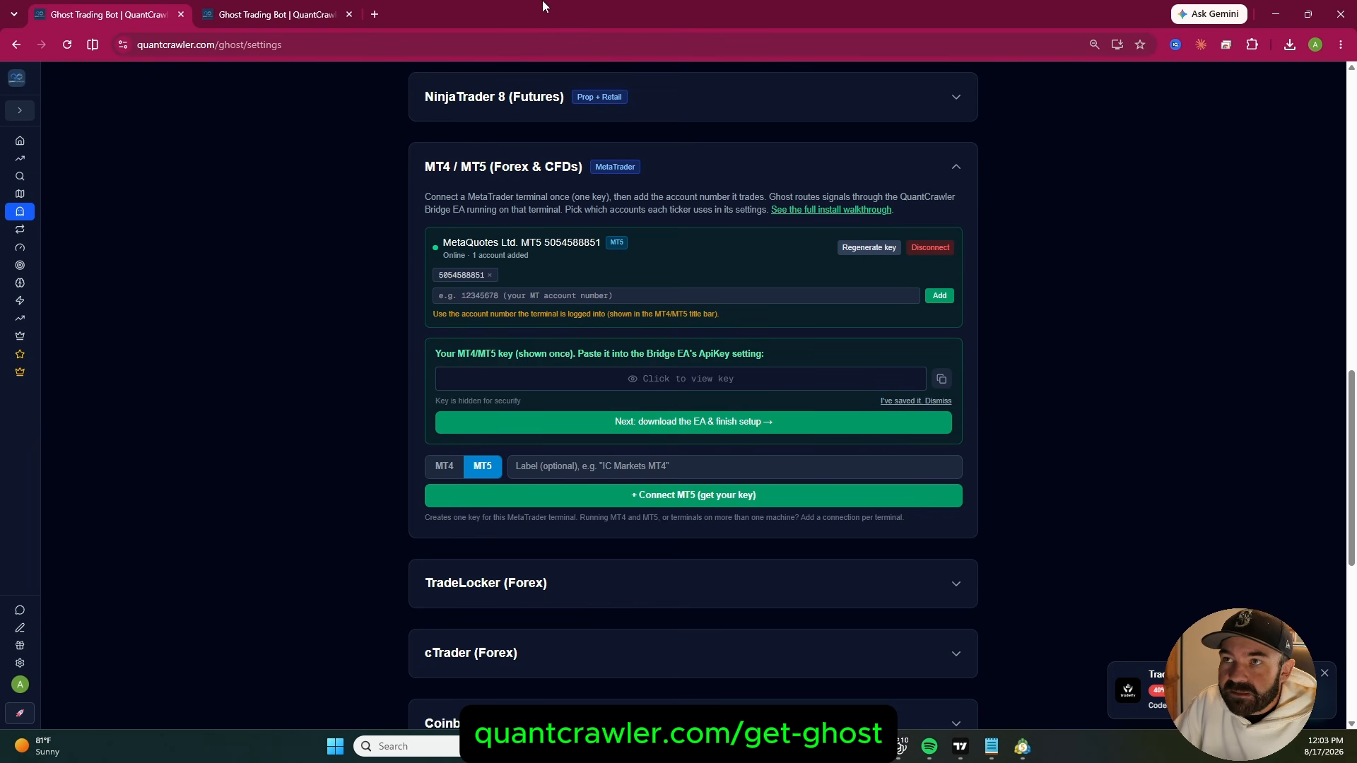
Delete the EURUSD (MT5 TEST) forex ticker from QuantCrawler's Ticker Management page
drag(545, 7, 1356, 424)
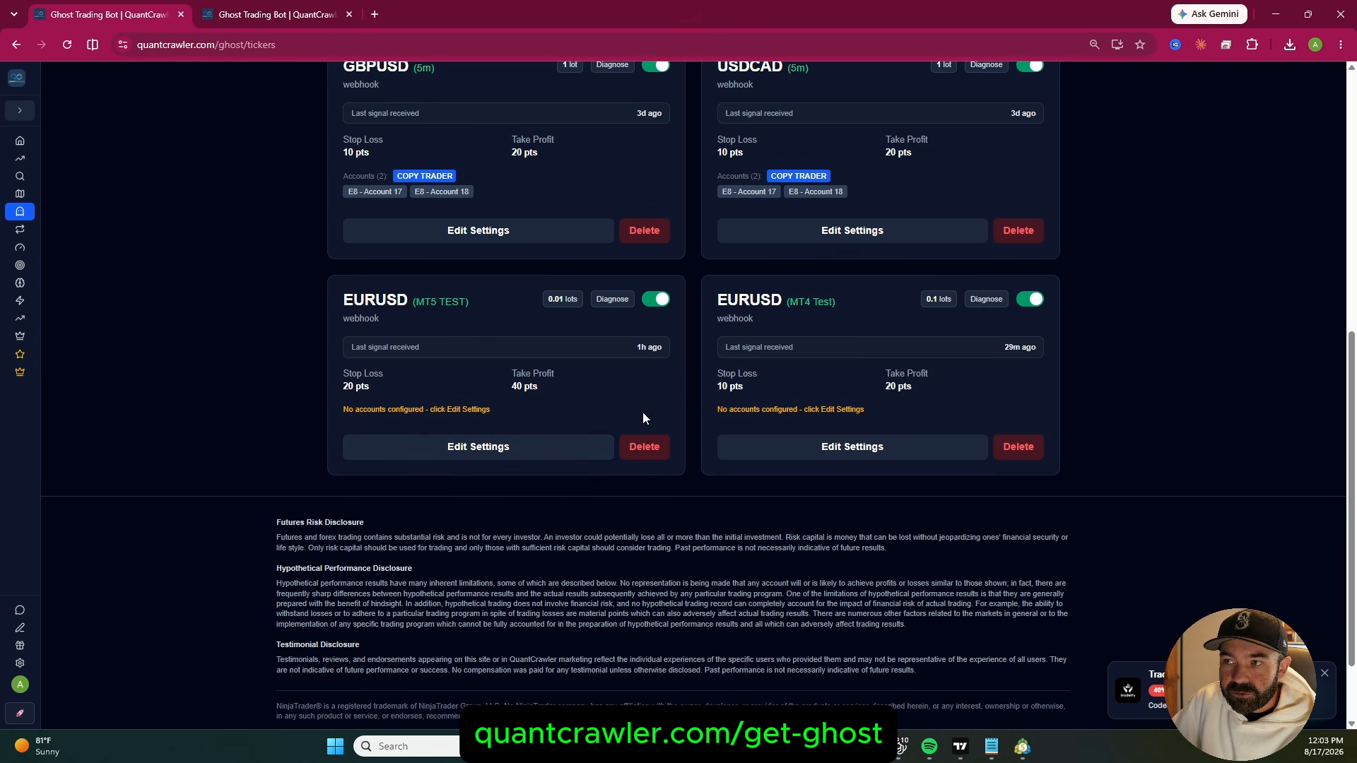
click(650, 448)
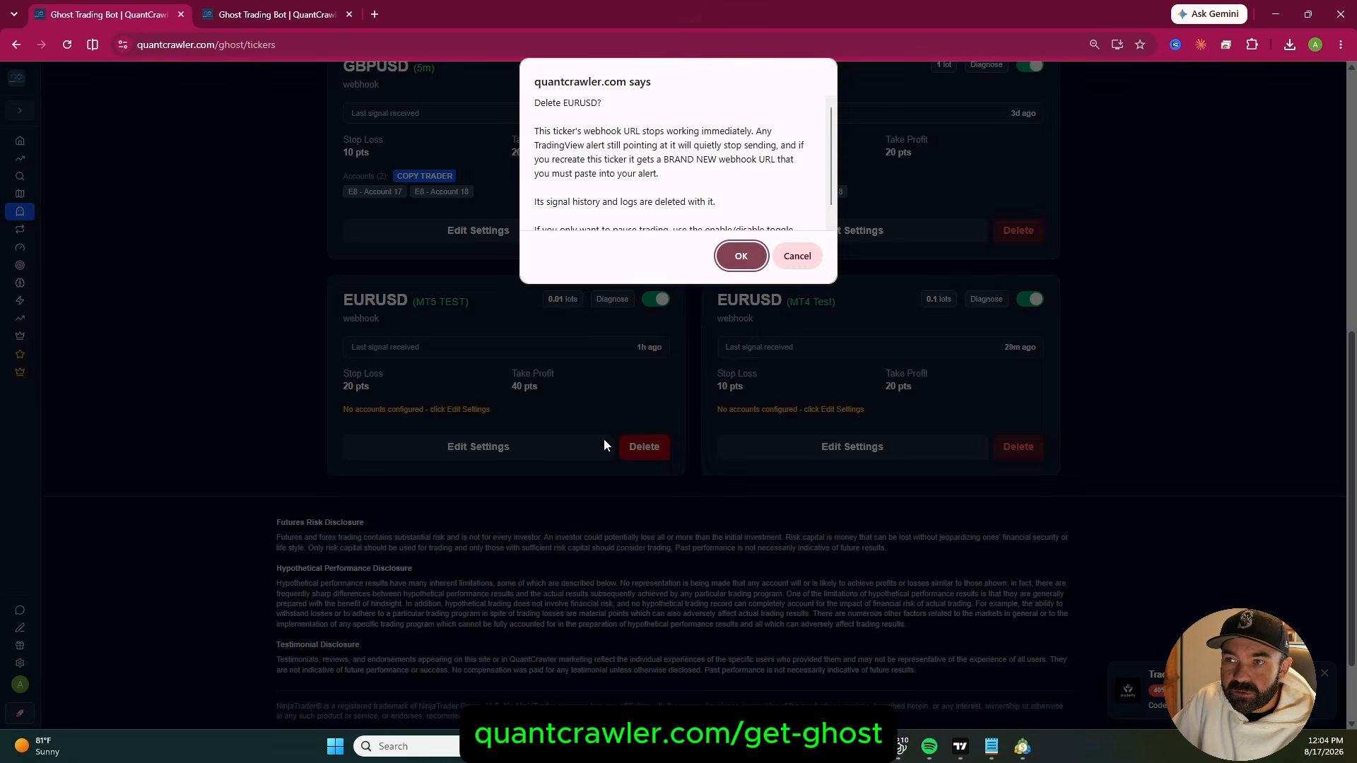
click(740, 257)
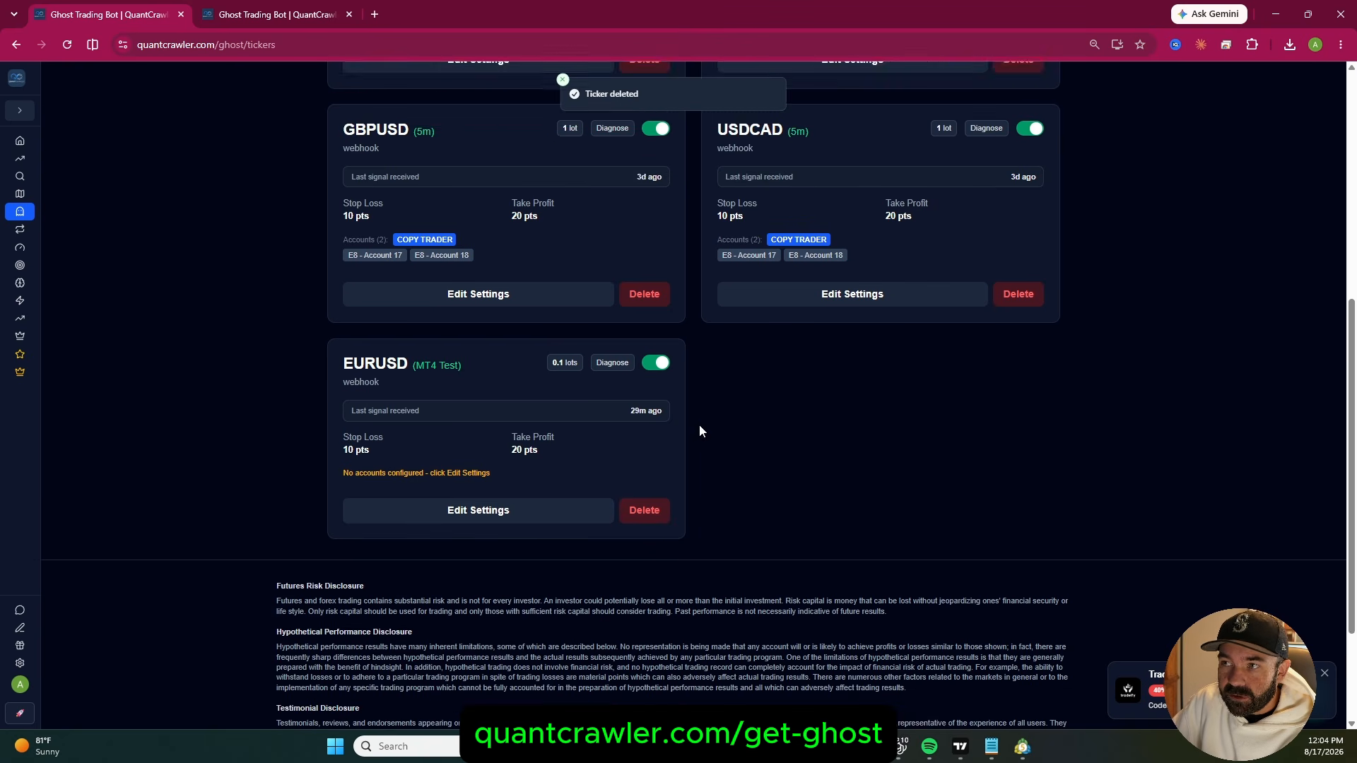
scroll(699, 426, up, 7)
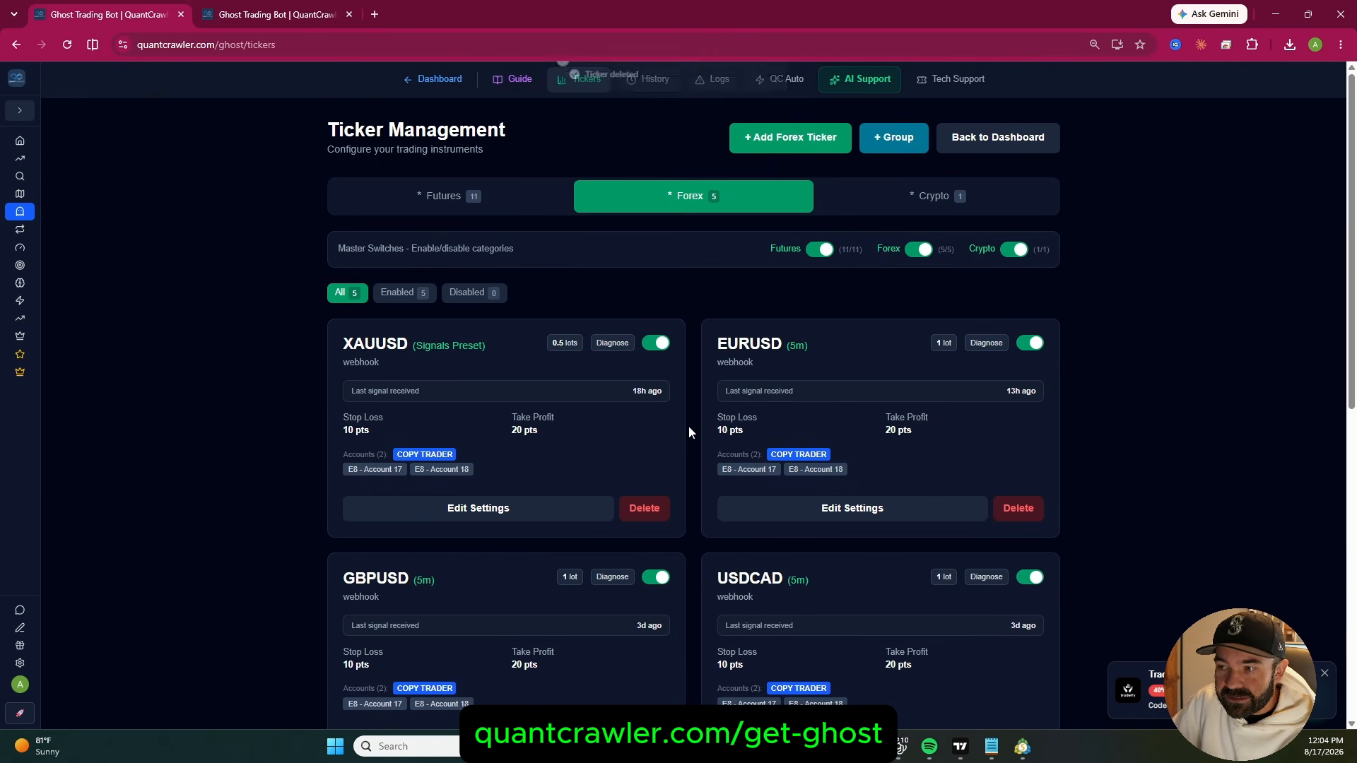
Add a GBPUSD forex ticker with the strategy name MT5 TEST
click(791, 139)
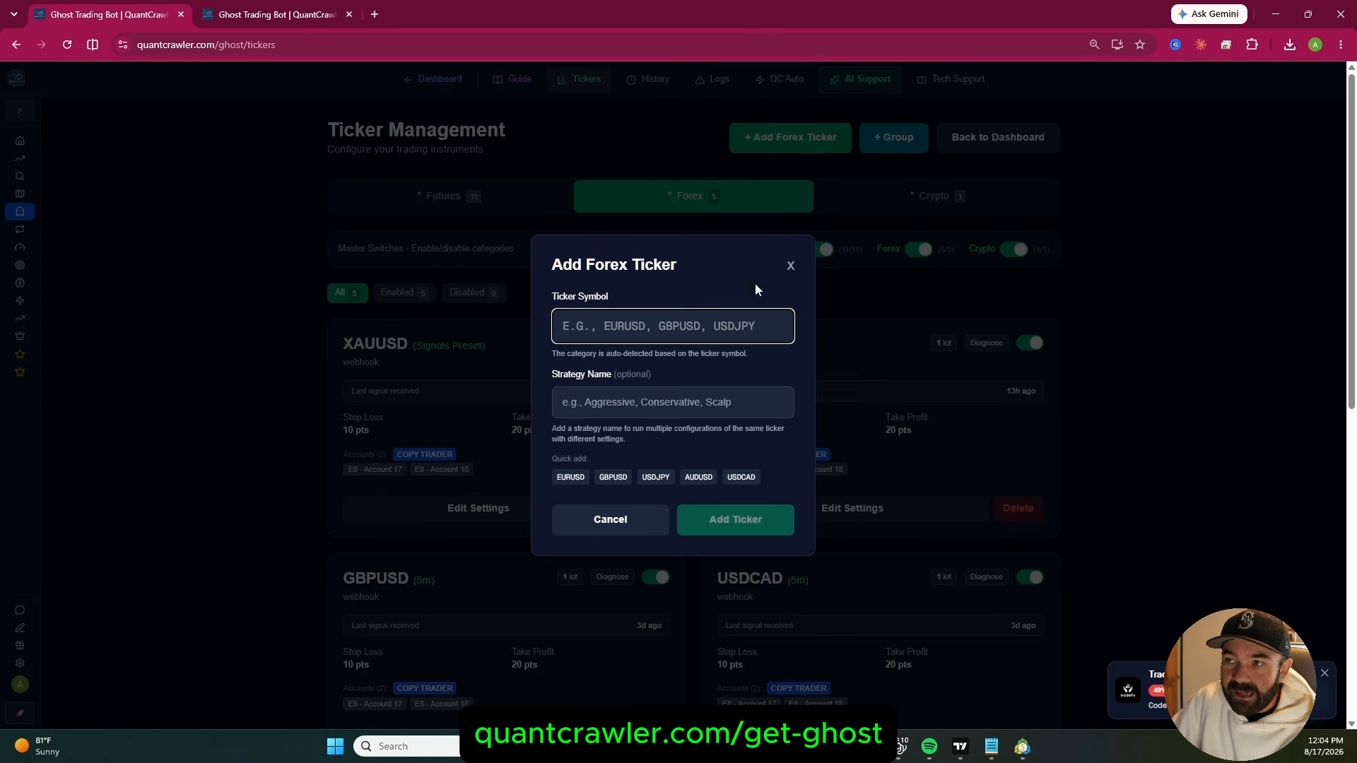
text(GBPUSD)
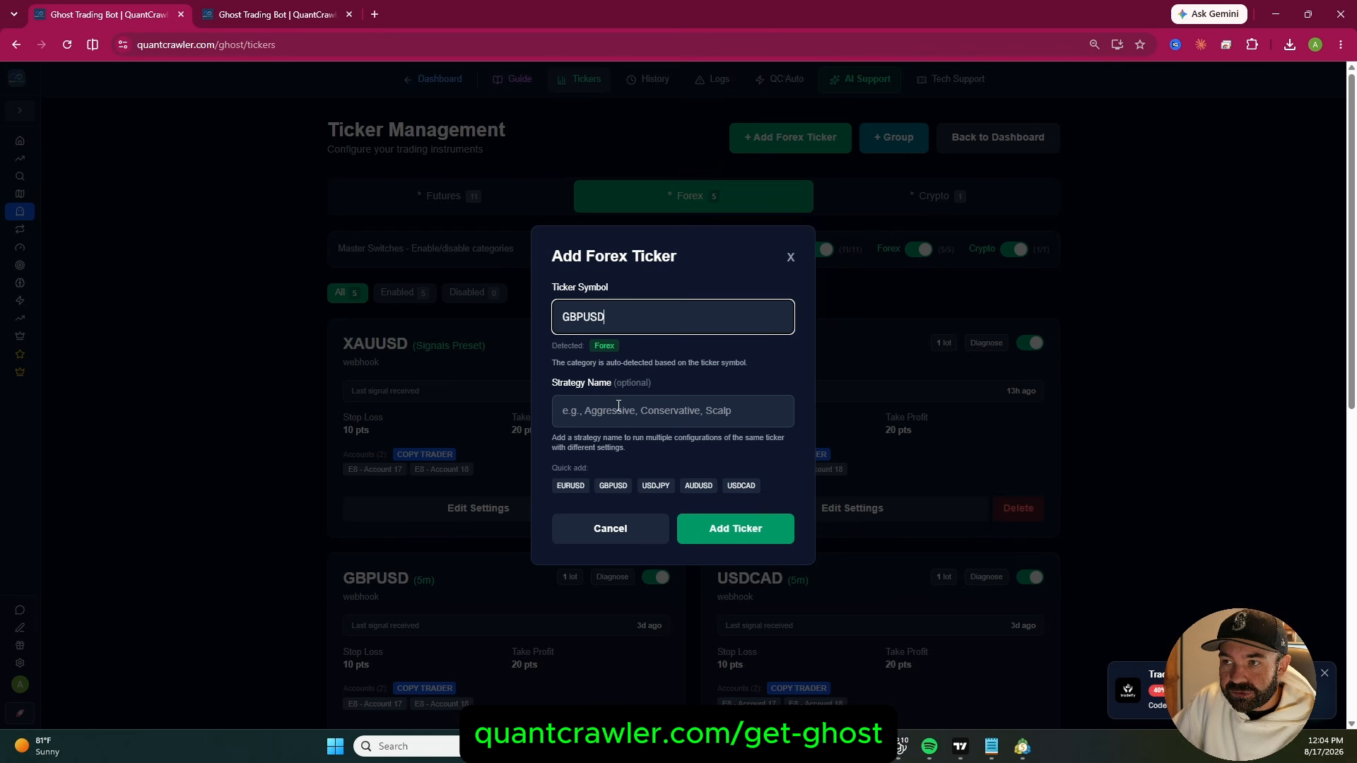
click(621, 407)
text(MT5 T)
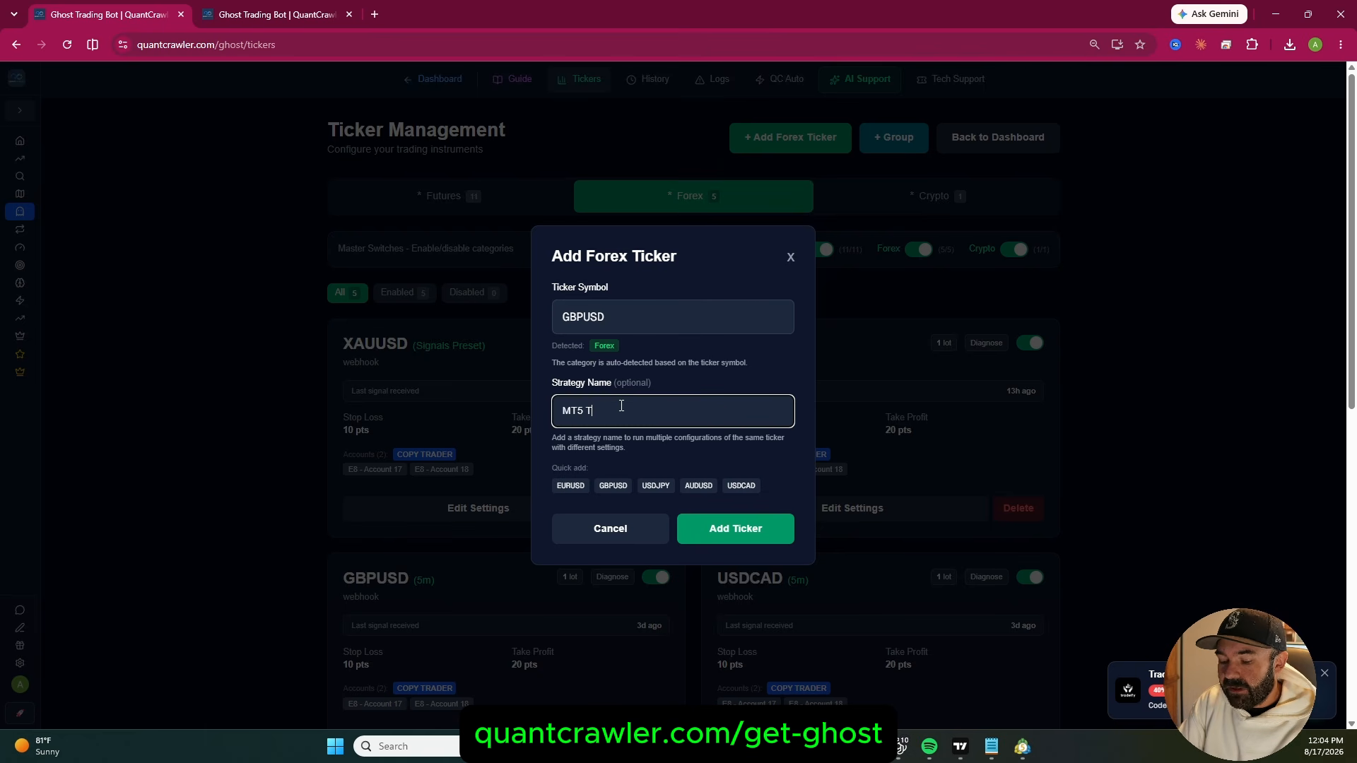
text(EST)
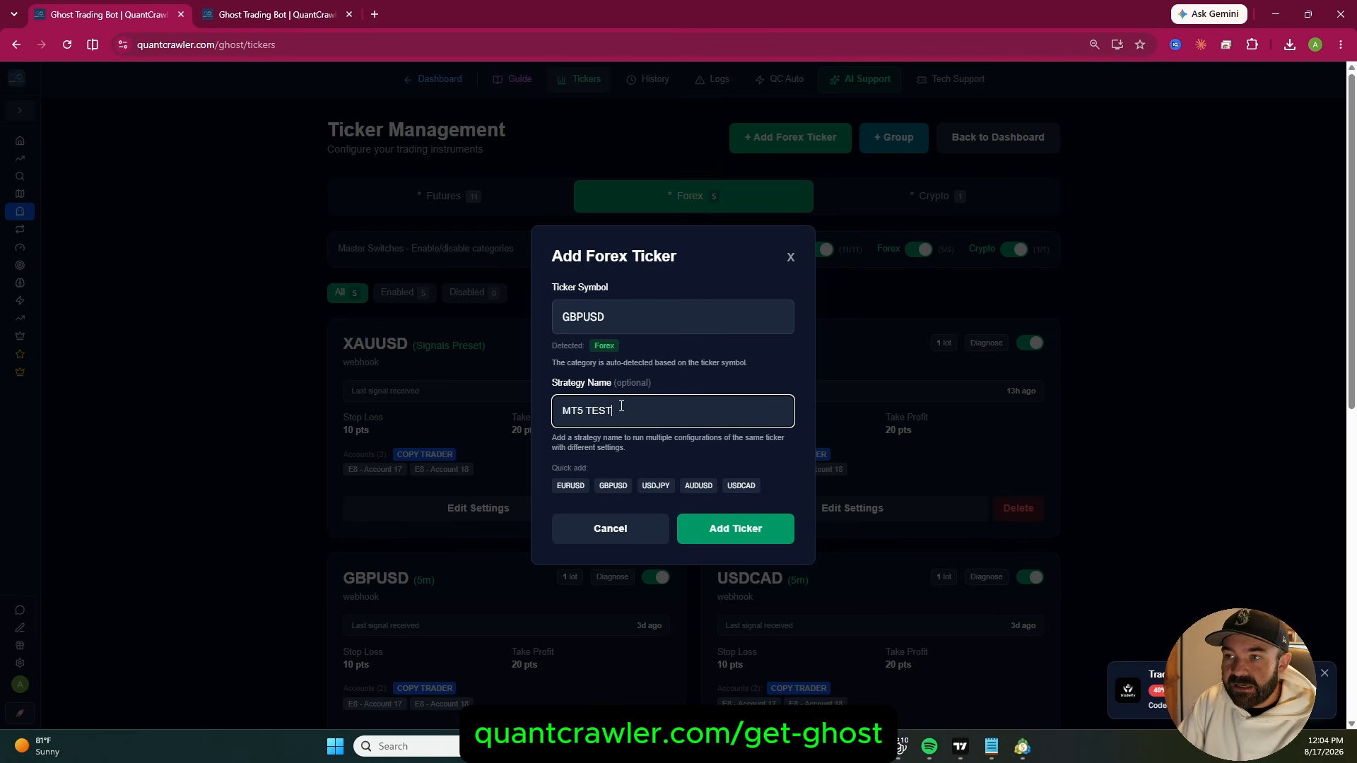
click(744, 530)
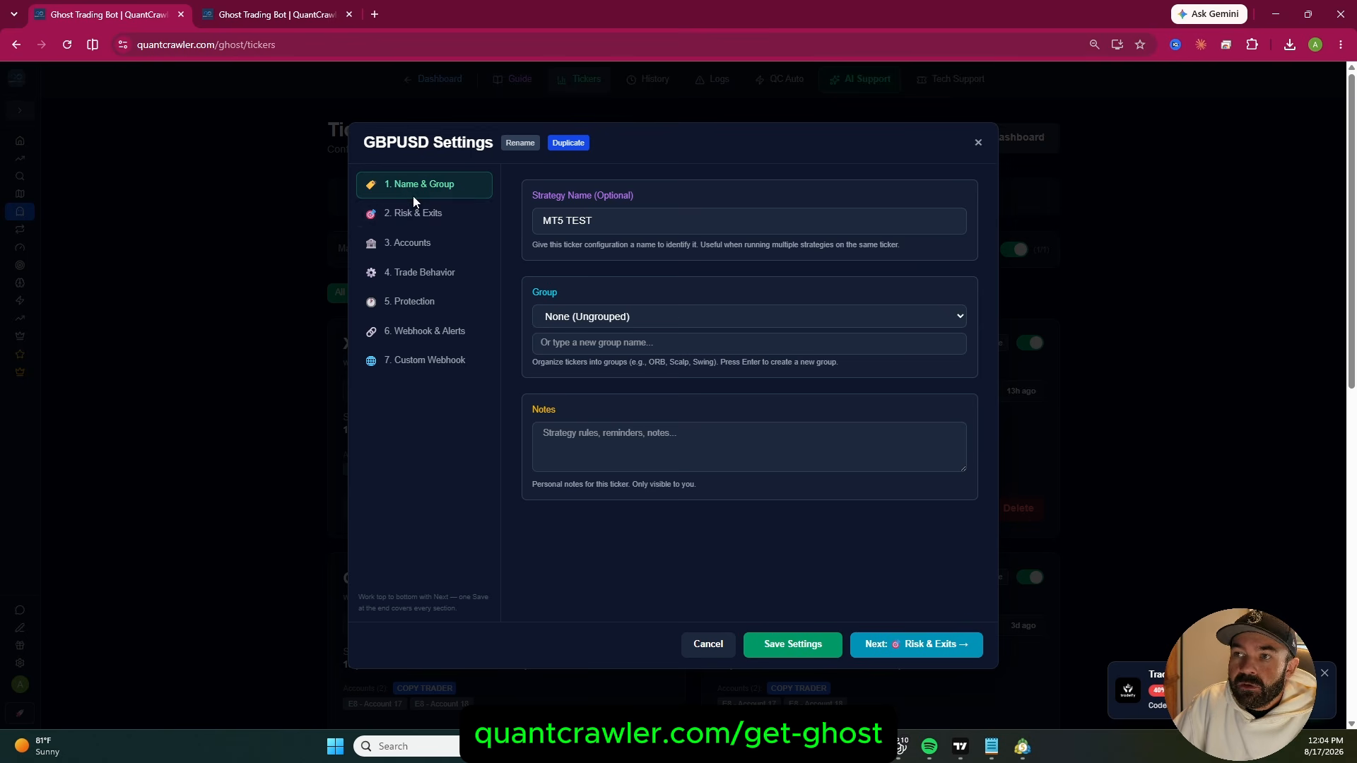
Set the GBPUSD ticker's lot size to 0.1, enable SL/TP entry in pips, and check the GBPUSD chart in MetaTrader 5
click(417, 215)
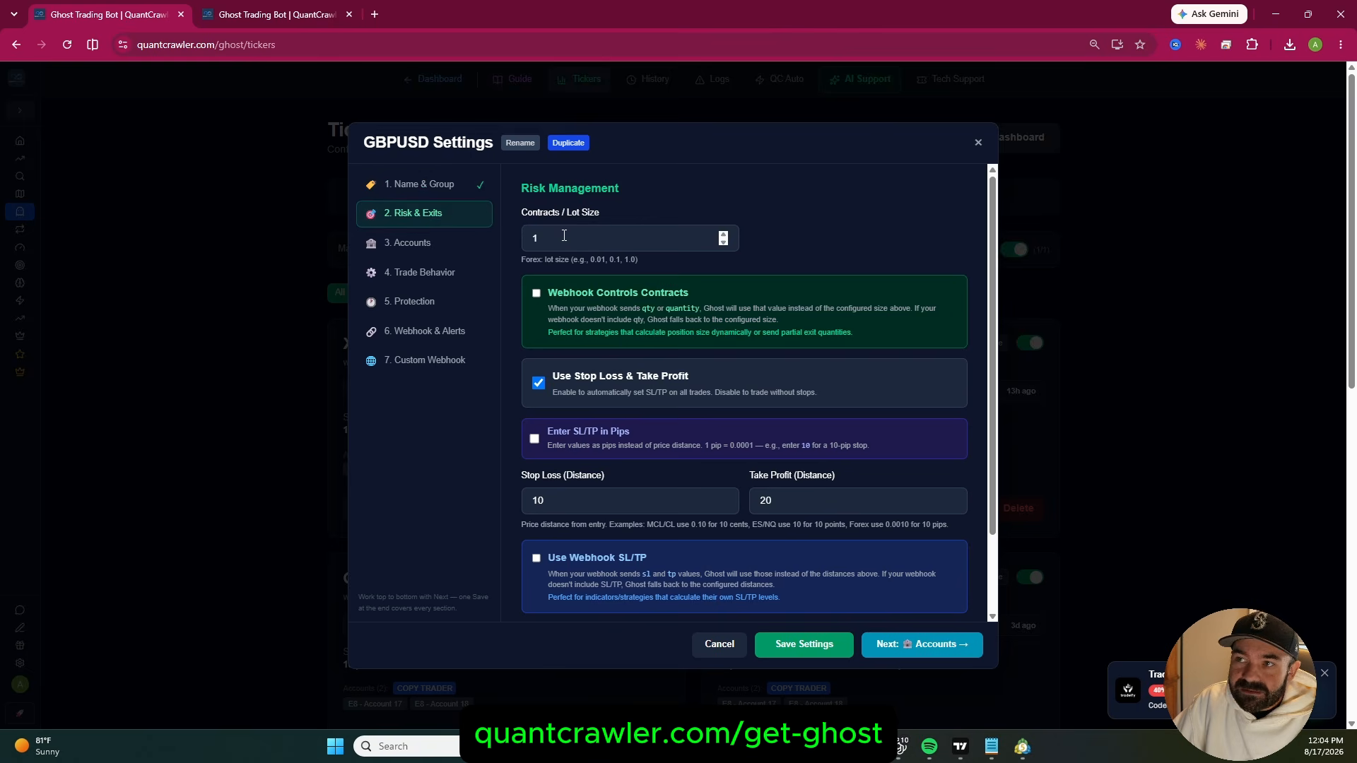
text(0.1)
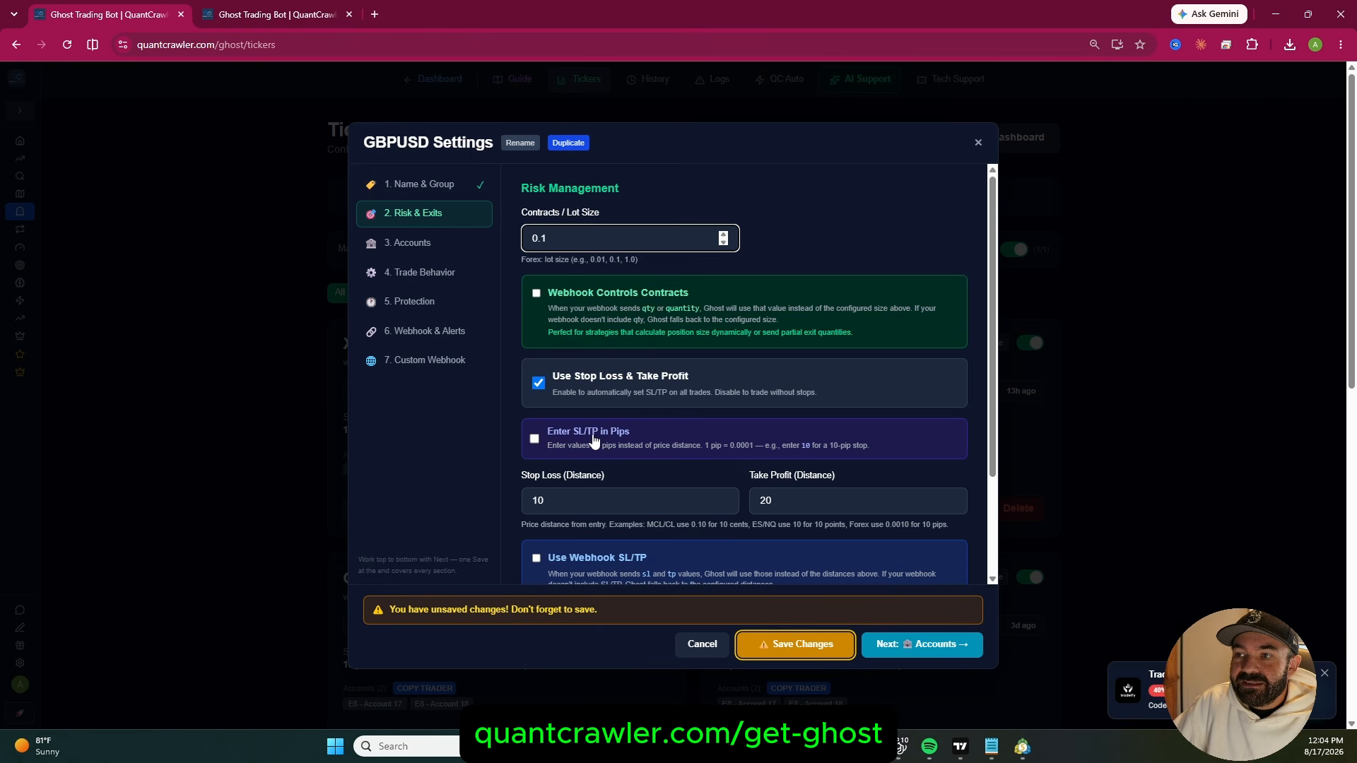
click(535, 440)
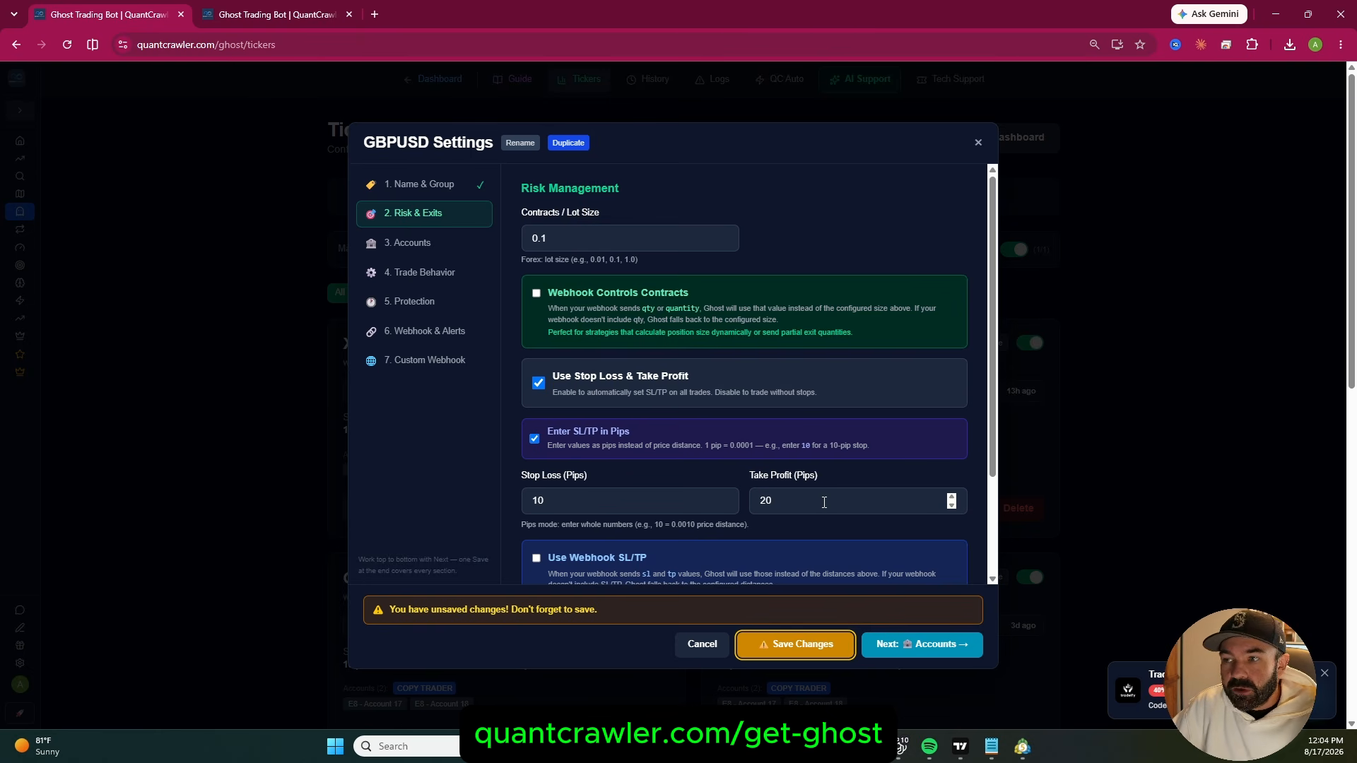
click(1022, 747)
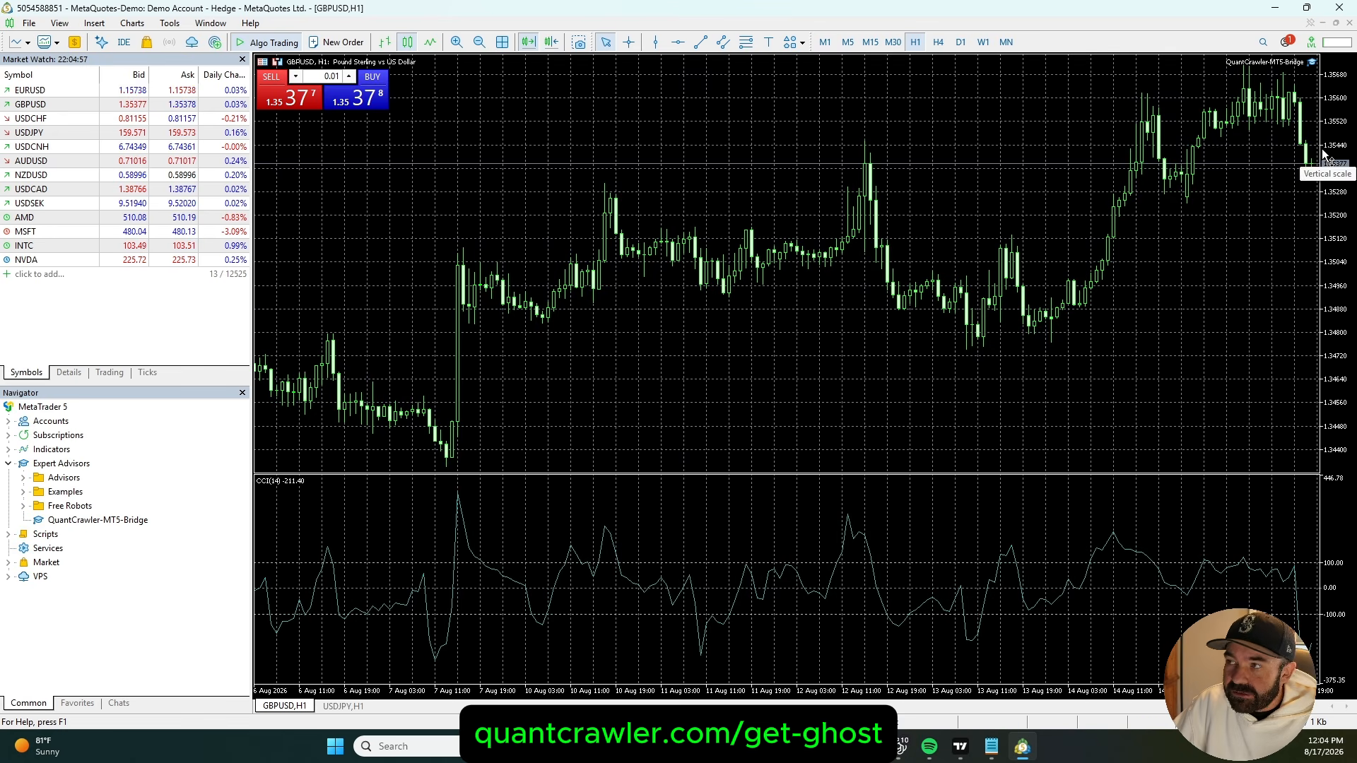
click(1278, 10)
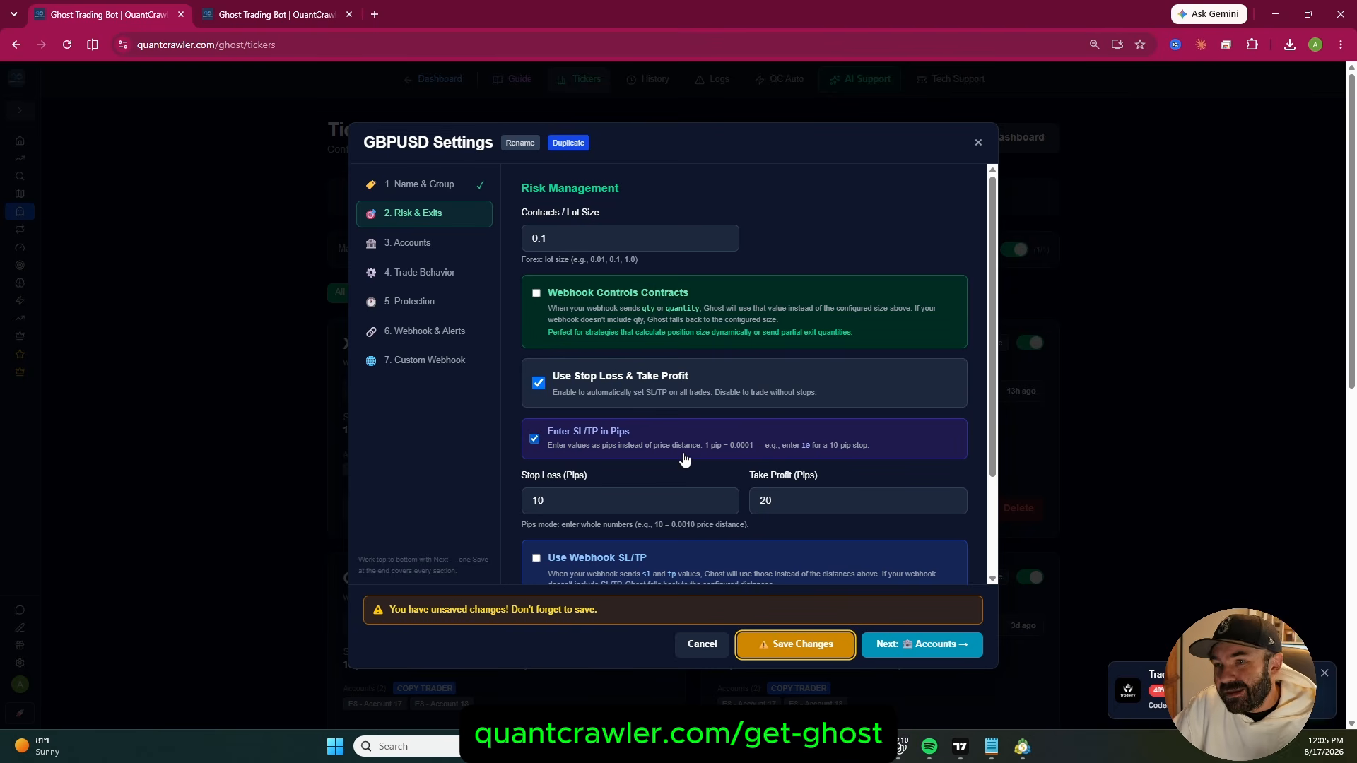
Assign the connected MT5 account to the GBPUSD ticker and copy its webhook URL for TradingView alerts
click(439, 245)
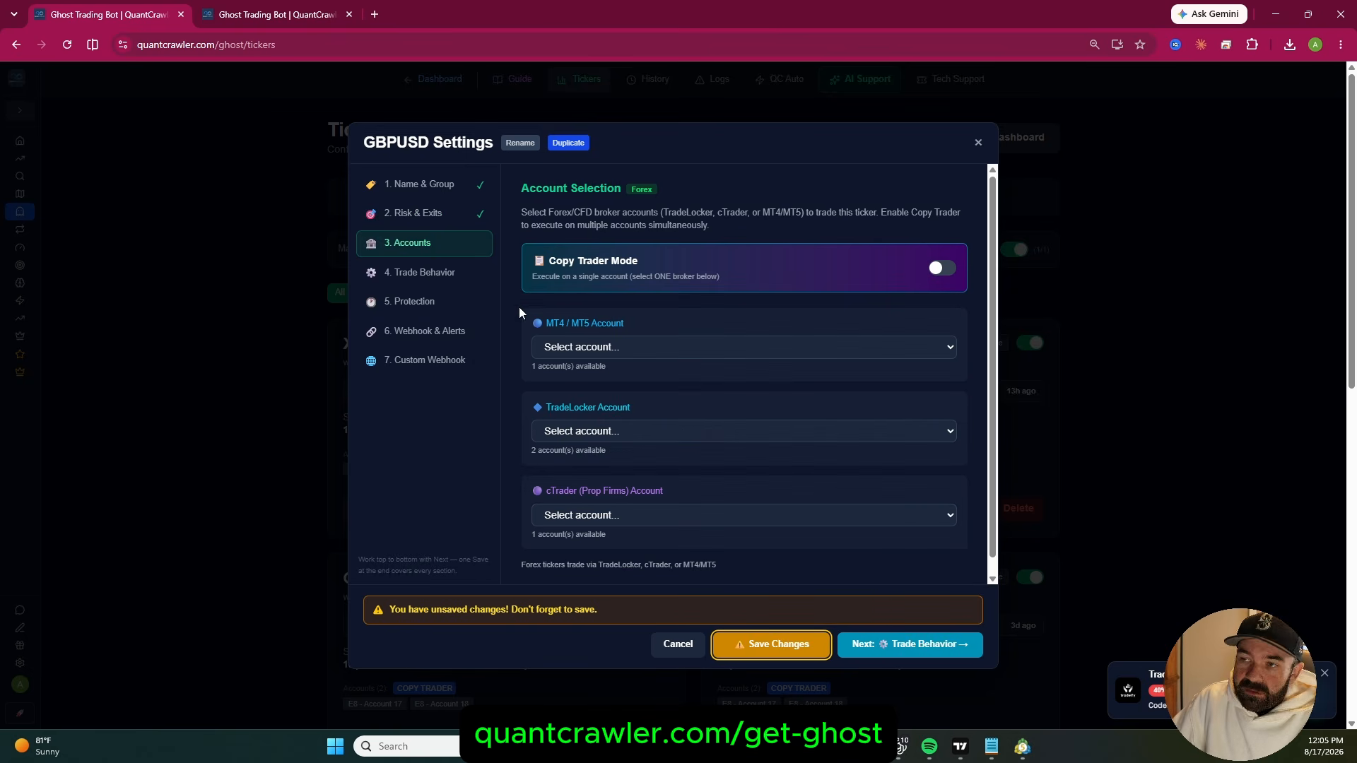
click(596, 345)
click(607, 387)
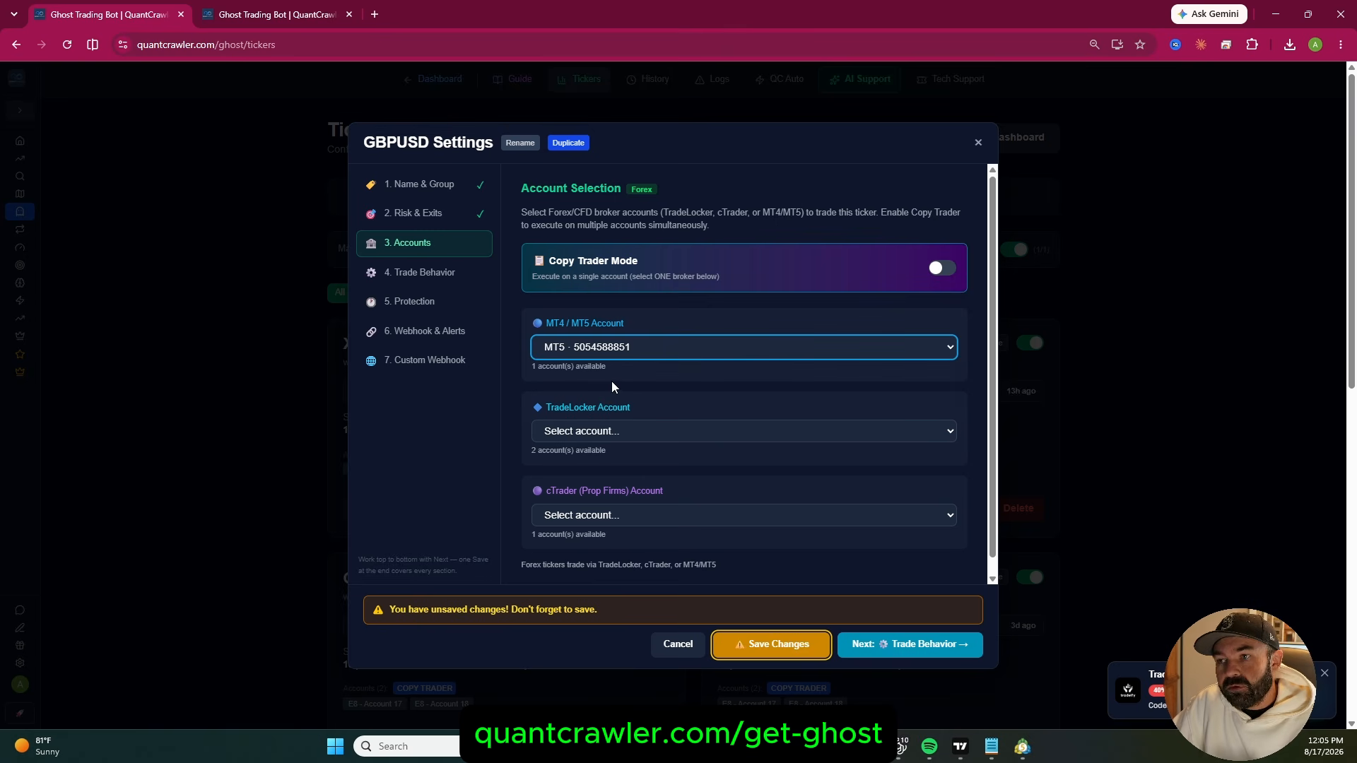
click(425, 331)
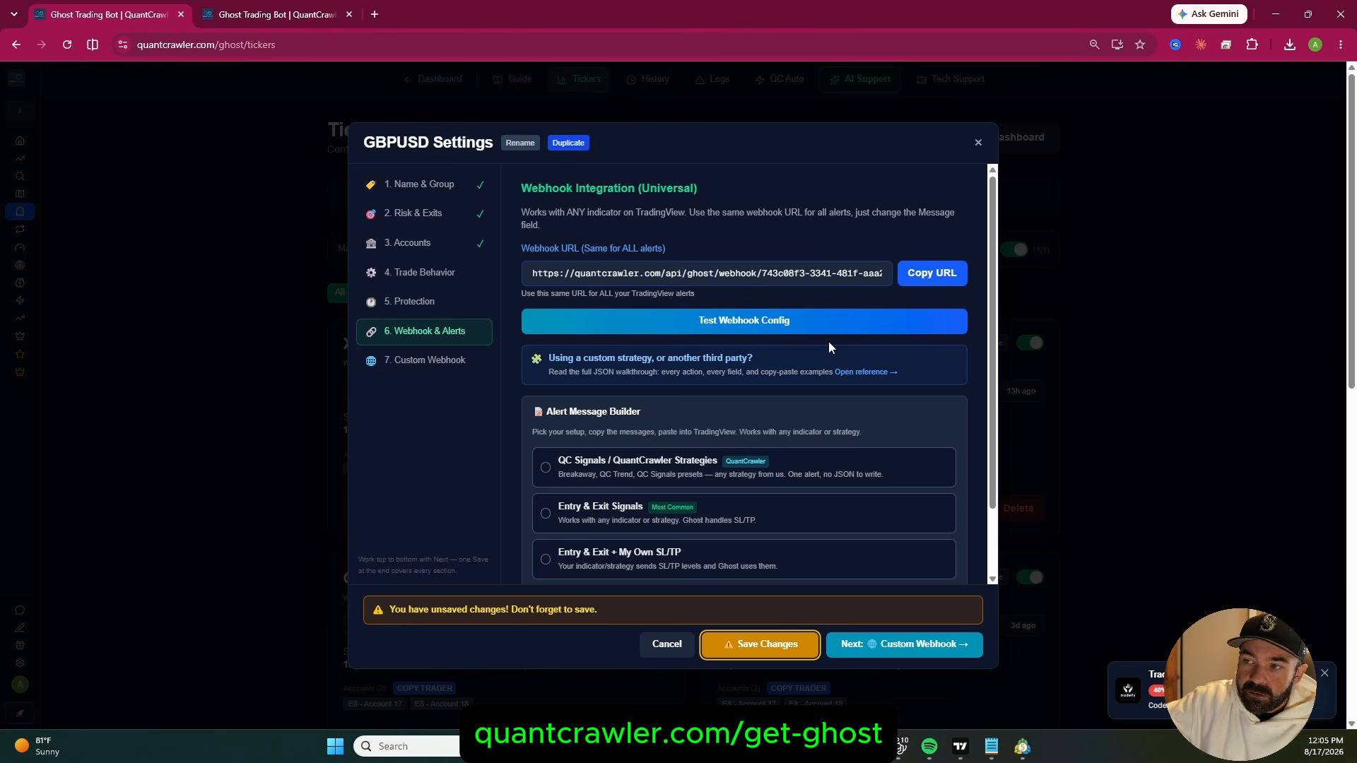
click(931, 273)
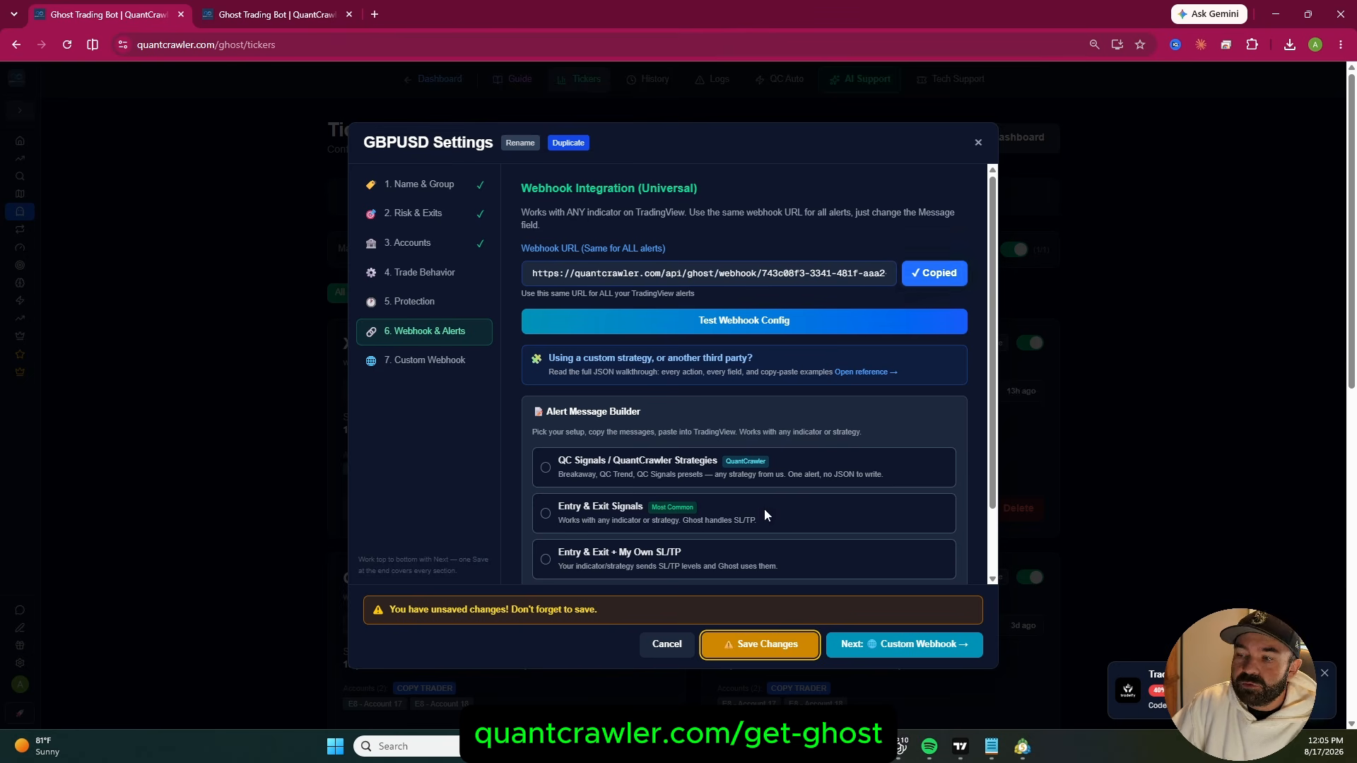